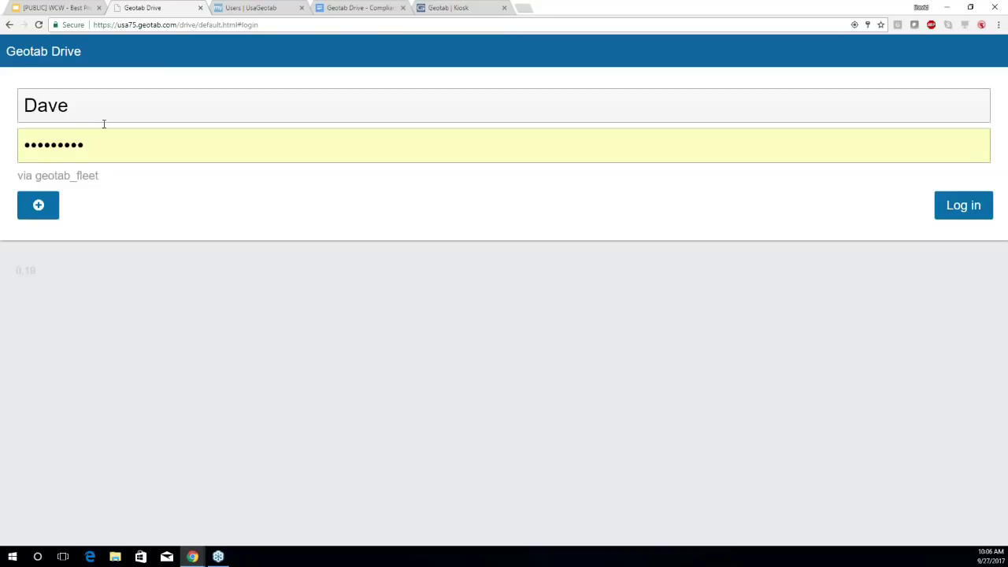
# Step: Sign in as the driver and continue with Truck 427 without attaching trailers
pyautogui.click(967, 213)
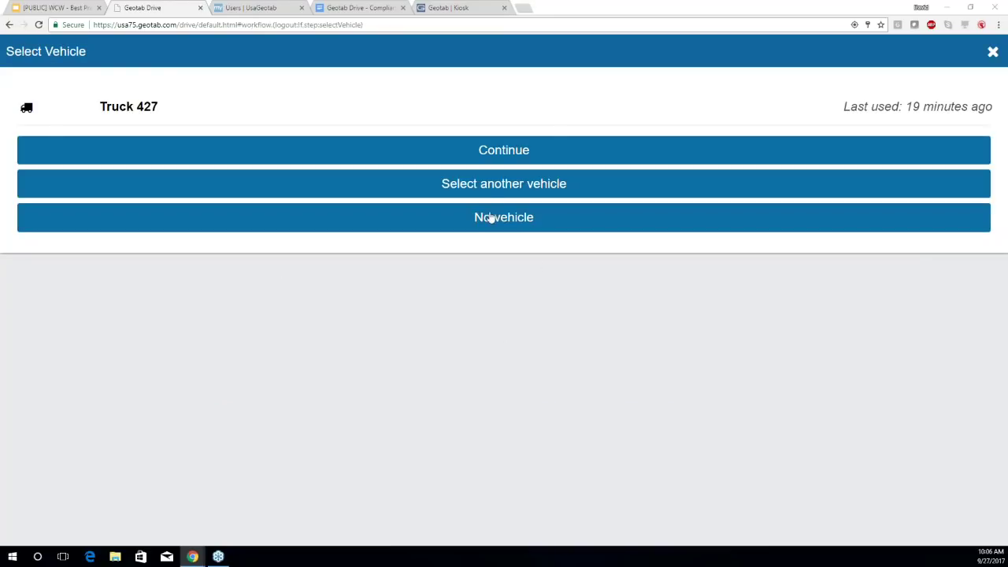
pyautogui.click(504, 152)
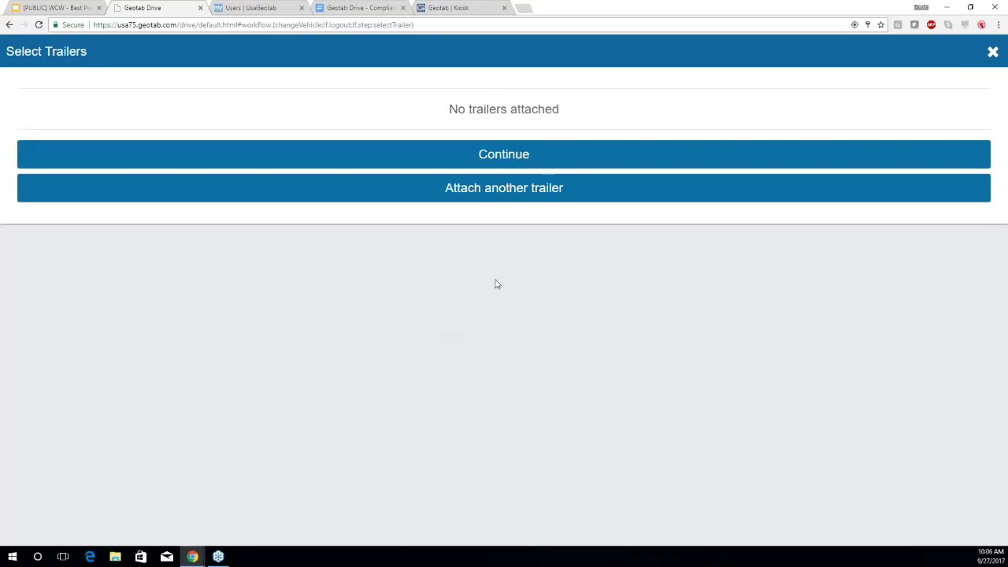
pyautogui.click(513, 156)
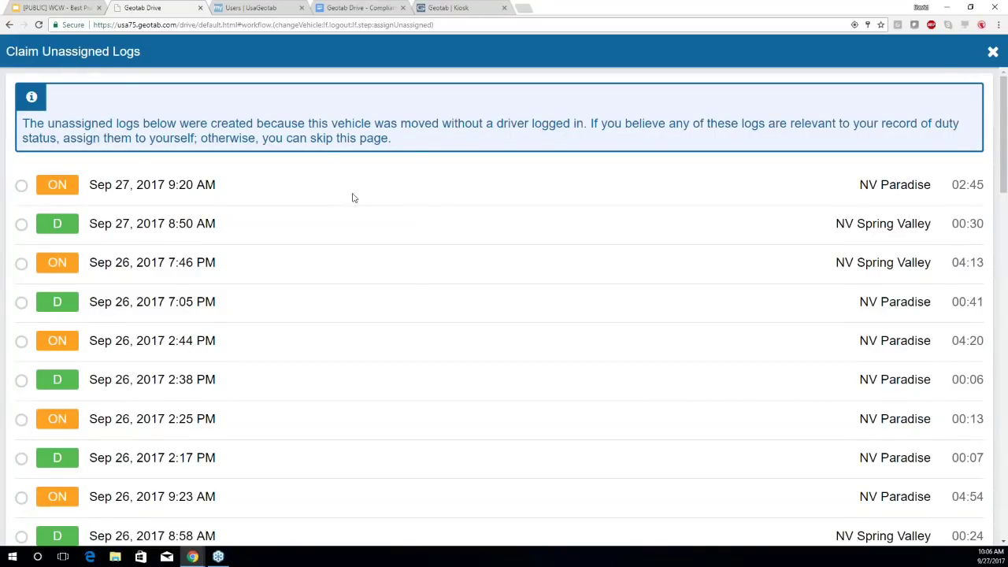
# Step: Skip claiming the unassigned logs to reach the DVIR screen
pyautogui.scroll(-5, 369, 238)
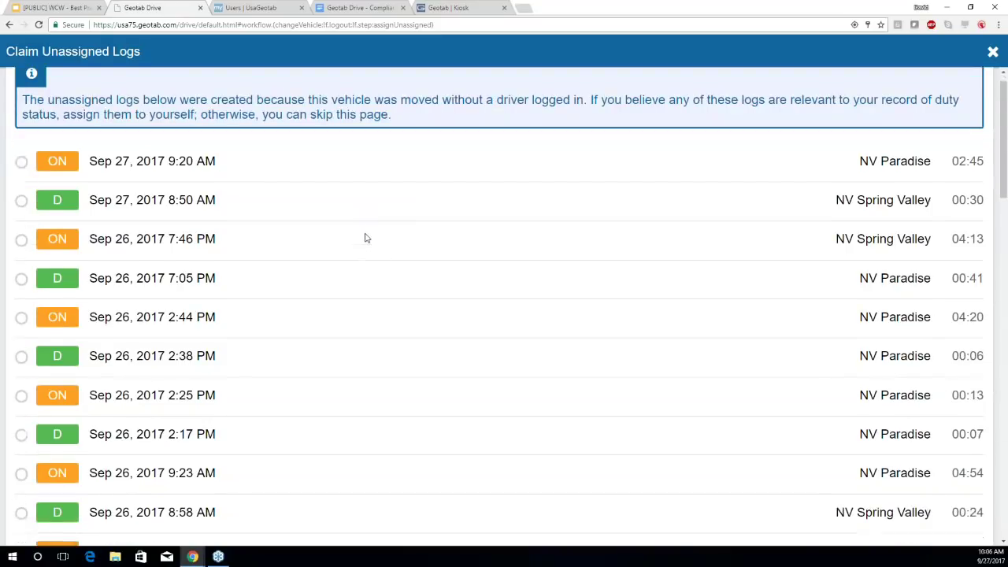
pyautogui.scroll(-3, 361, 240)
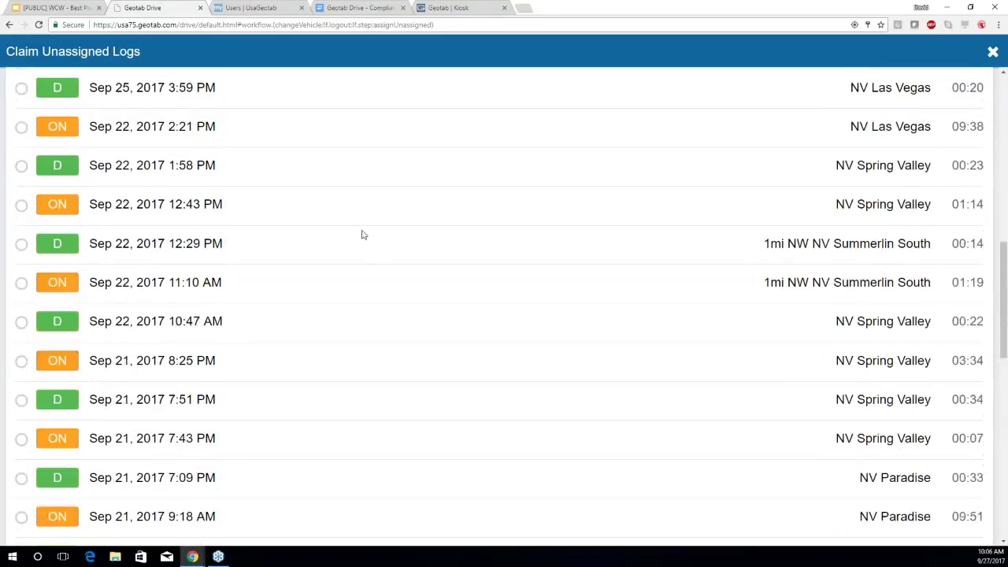
pyautogui.scroll(-5, 374, 260)
pyautogui.scroll(-3, 377, 264)
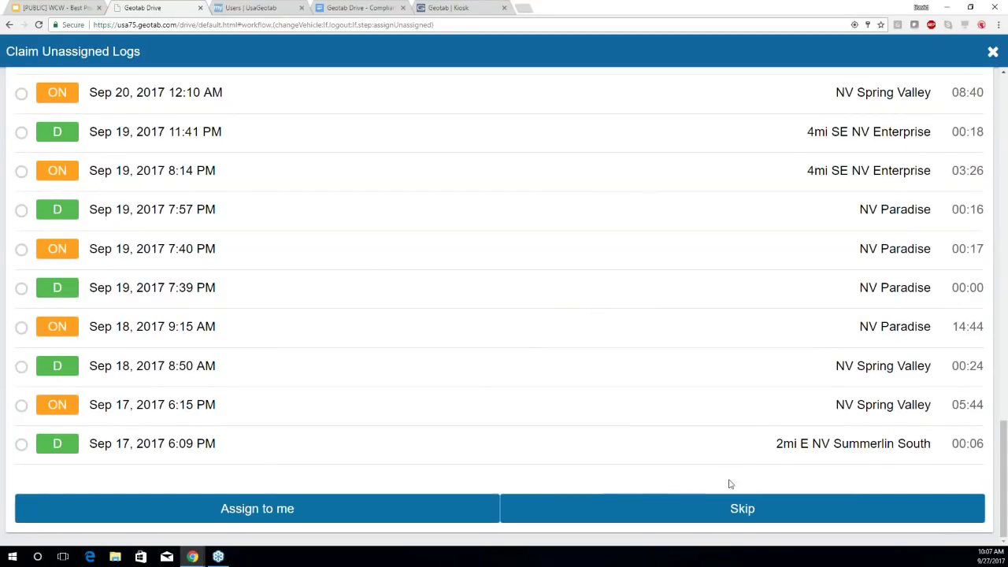
pyautogui.click(737, 510)
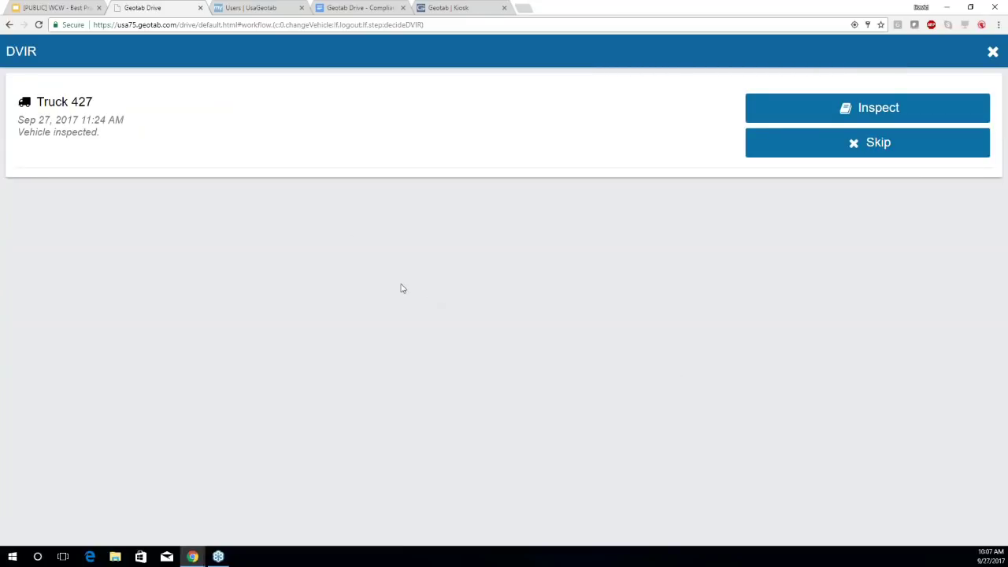
# Step: Certify Truck 427's previous inspection with the remark 'Vehicle inspected and certified'
pyautogui.click(856, 110)
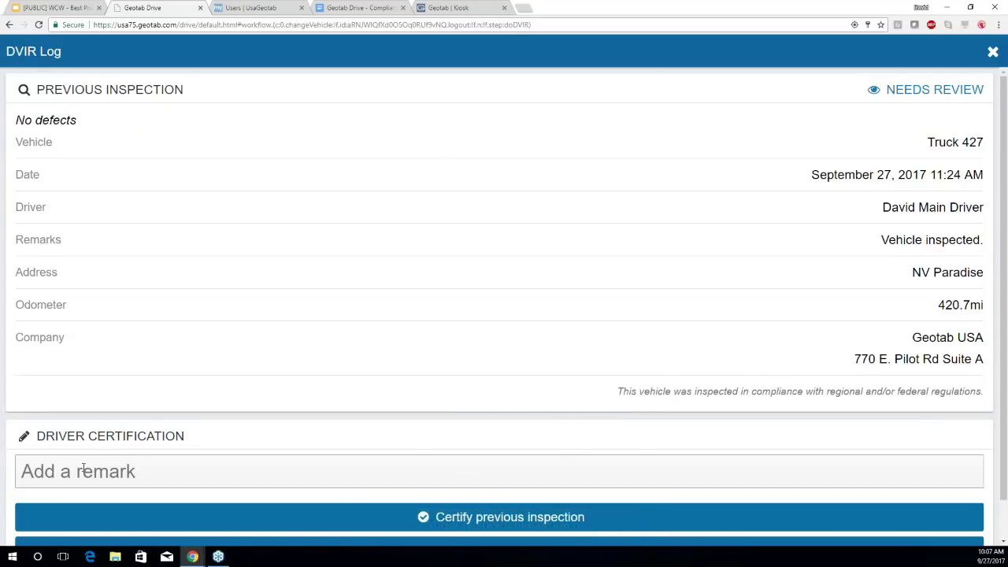
pyautogui.write('Vehicle inspected and certified')
pyautogui.click(456, 516)
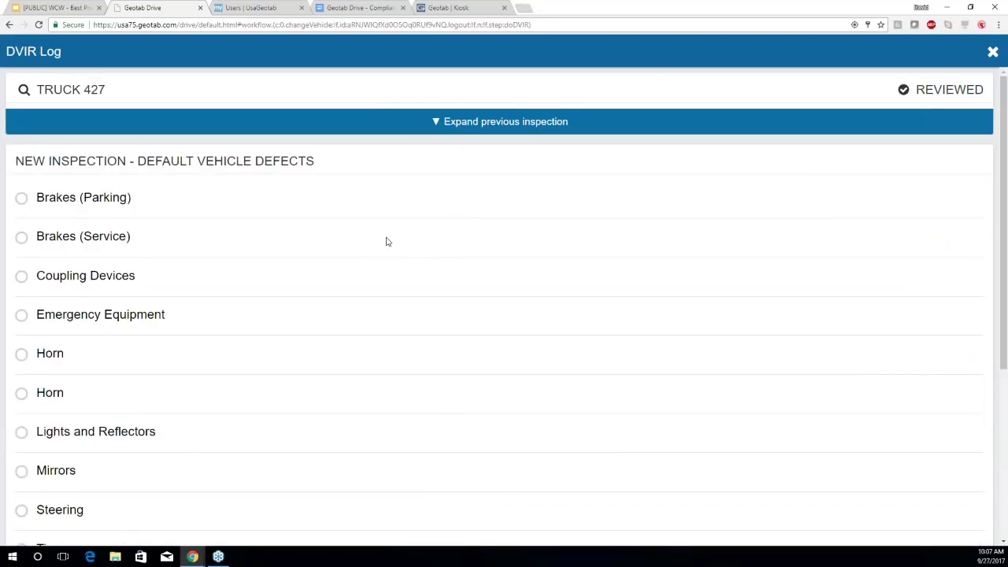
# Step: Submit and sign a no-defects inspection with the remark 'Vehicle inspected.'
pyautogui.scroll(-4, 386, 242)
pyautogui.click(127, 428)
pyautogui.write('Vehicle inspected.')
pyautogui.click(520, 480)
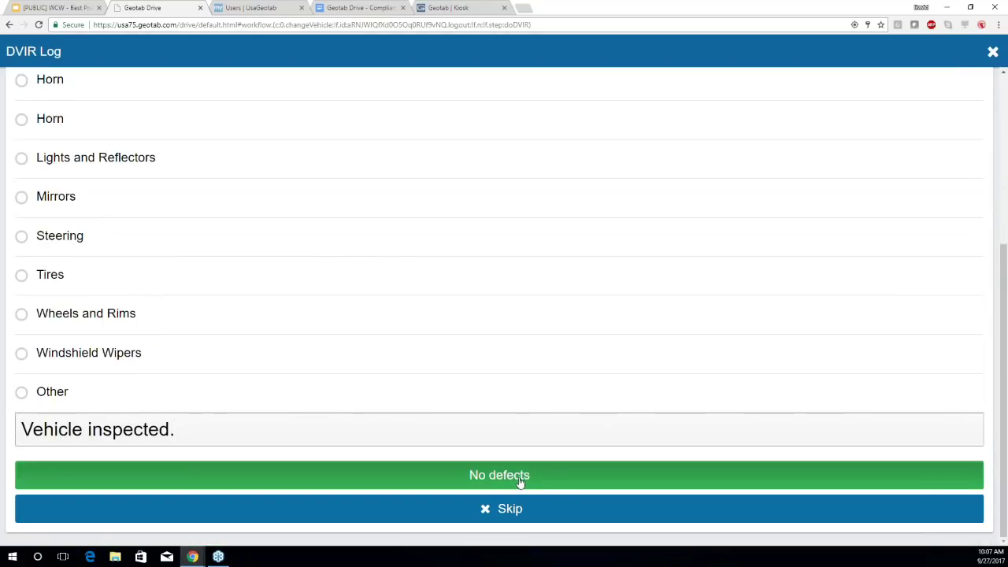
pyautogui.click(634, 318)
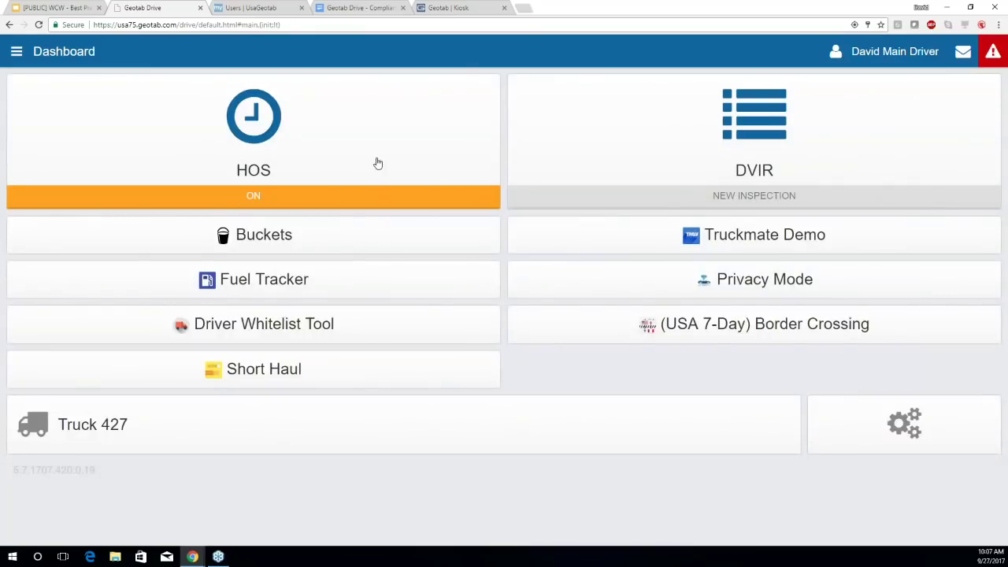
pyautogui.click(327, 171)
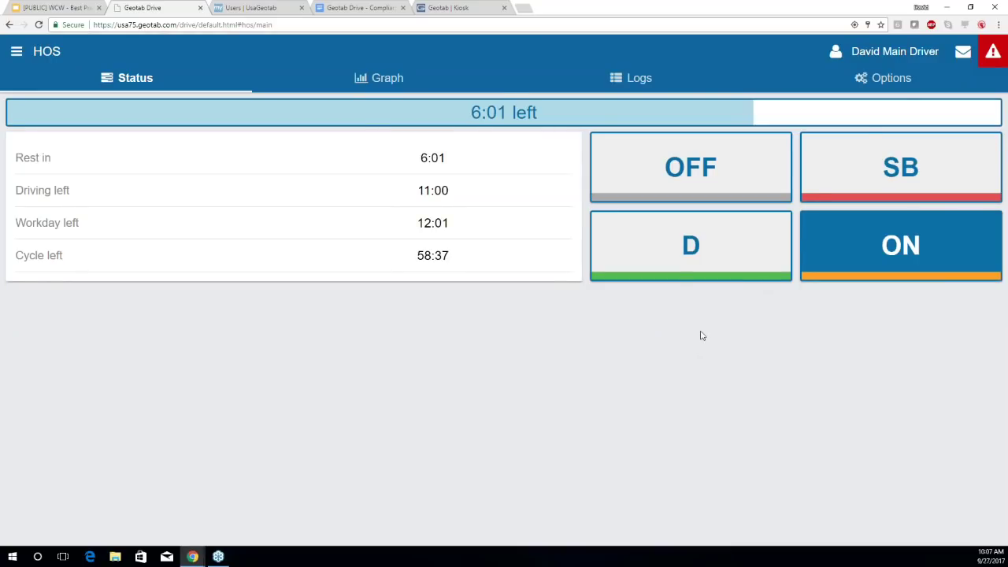
# Step: Add a co-driver by entering their username with the saved password and logging them in
pyautogui.click(836, 56)
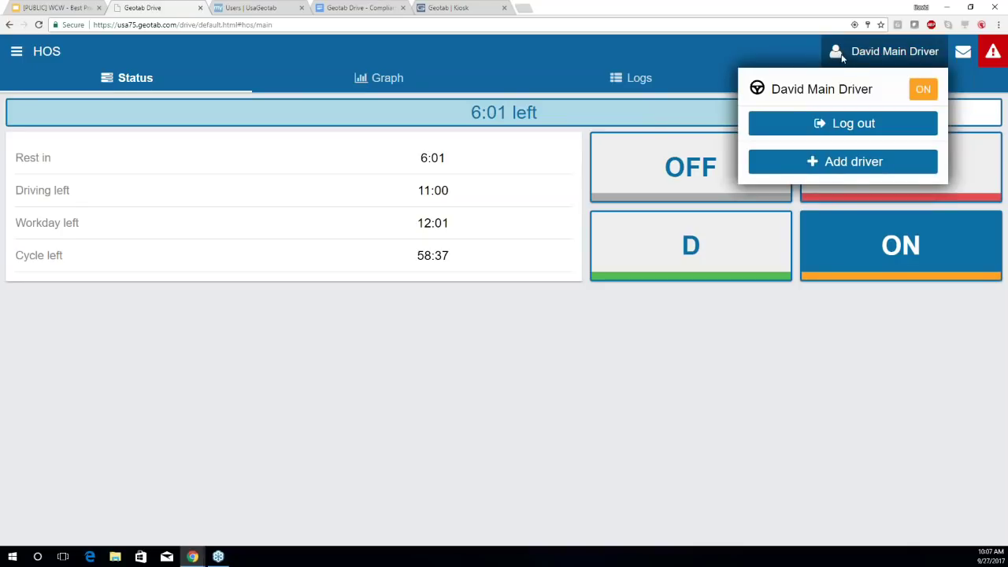
pyautogui.click(836, 162)
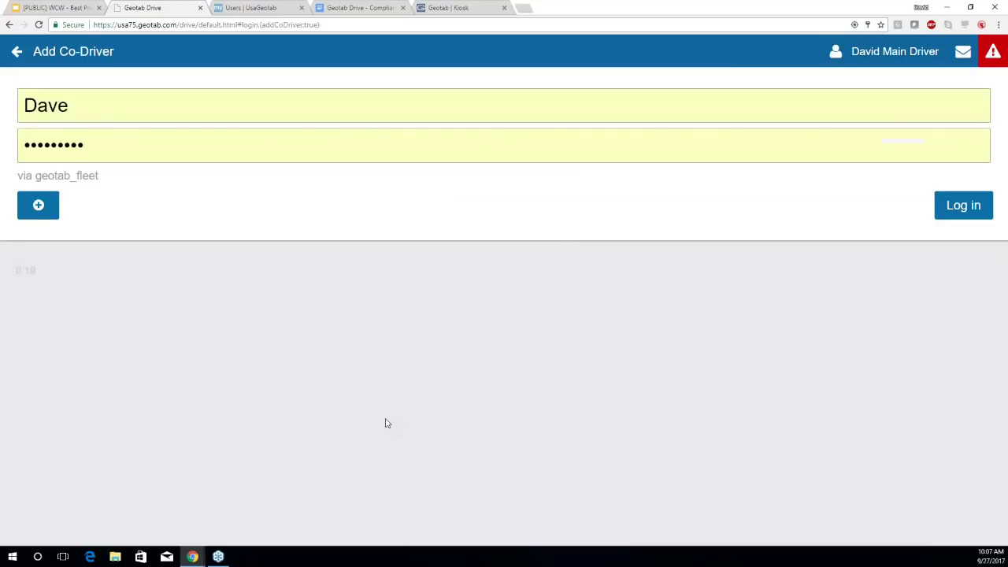
pyautogui.click(113, 113)
pyautogui.write('Codriv')
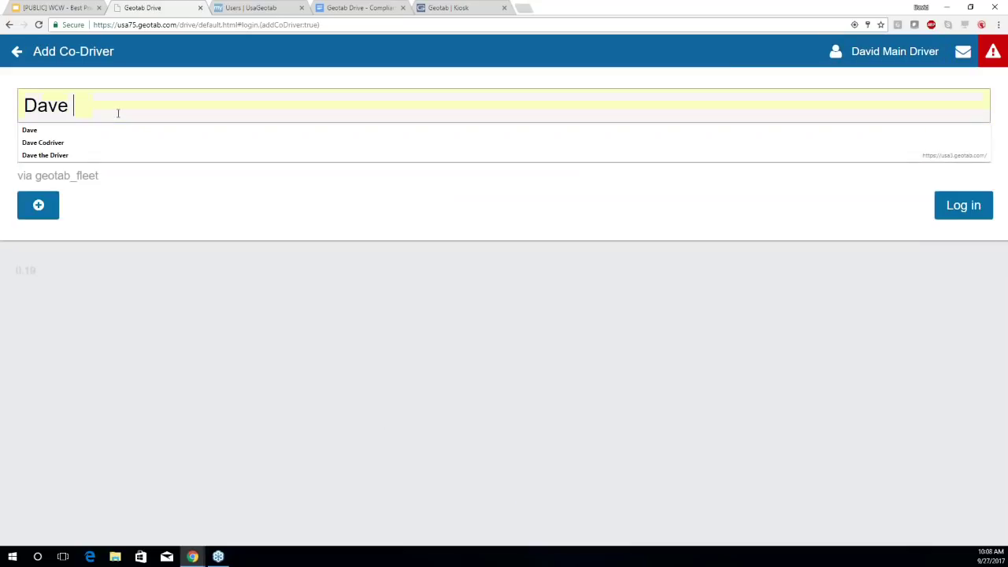
pyautogui.write('er')
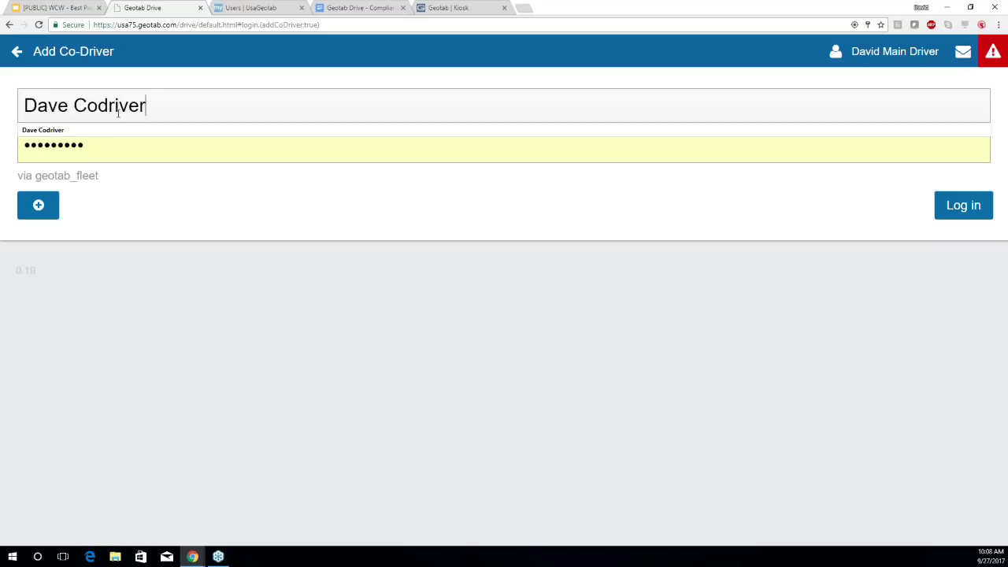
pyautogui.click(166, 215)
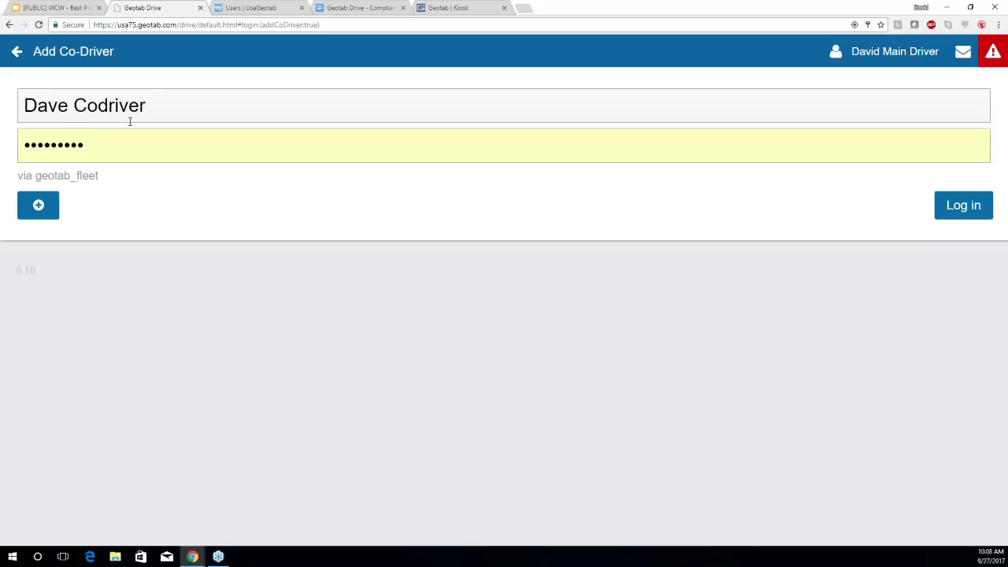
pyautogui.click(964, 206)
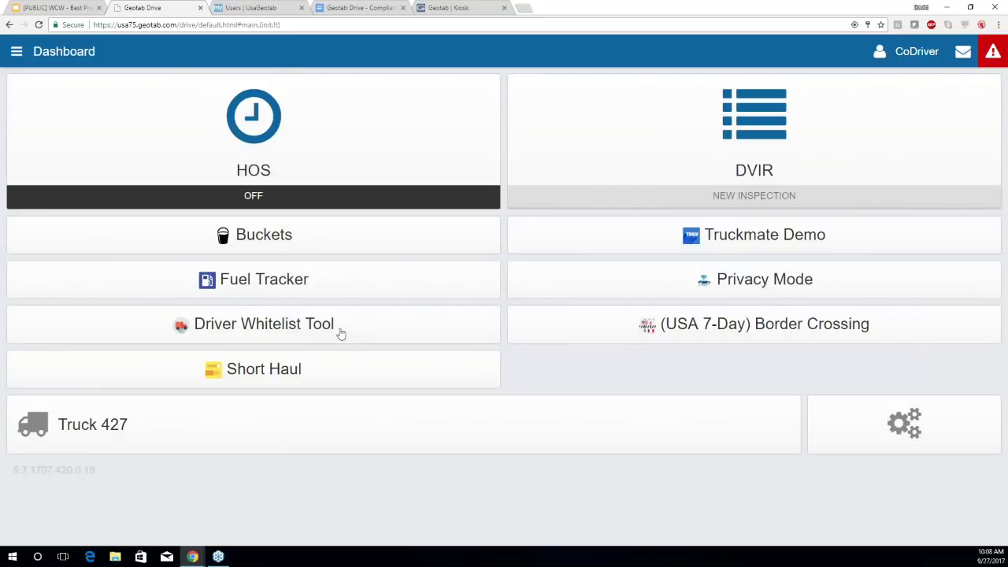
# Step: Switch the co-driver's hours-of-service duty status from OFF to ON
pyautogui.click(317, 164)
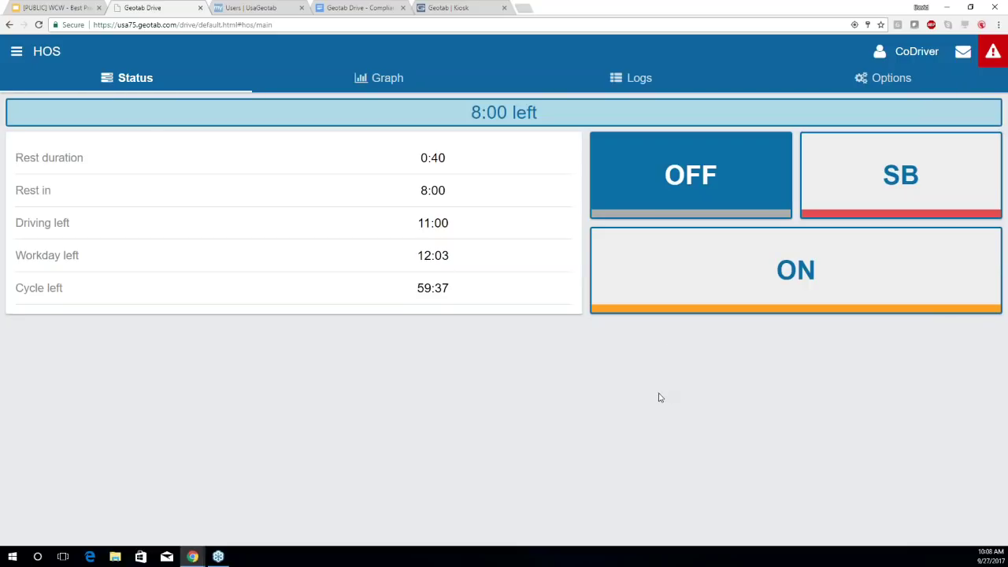
pyautogui.click(883, 53)
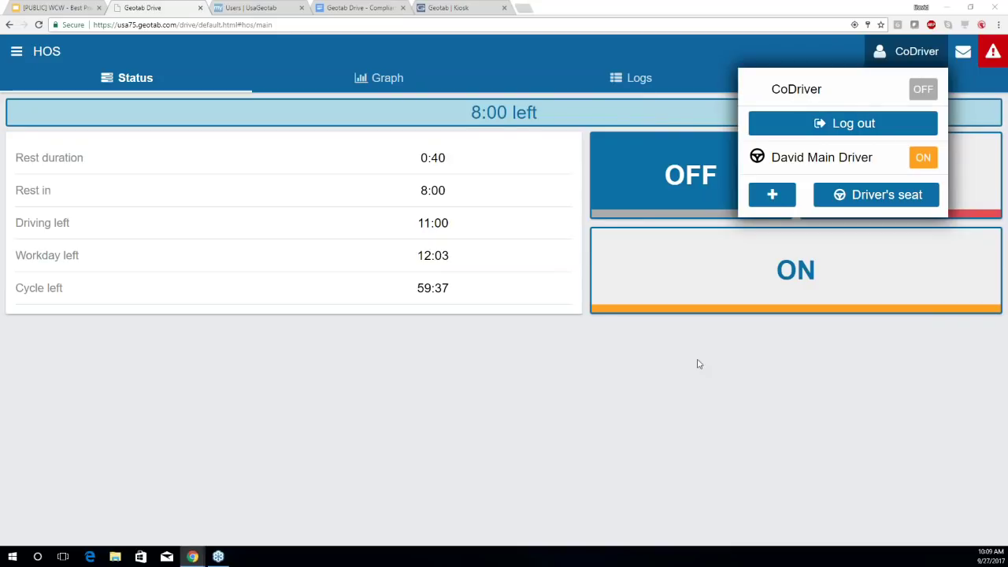
pyautogui.click(561, 370)
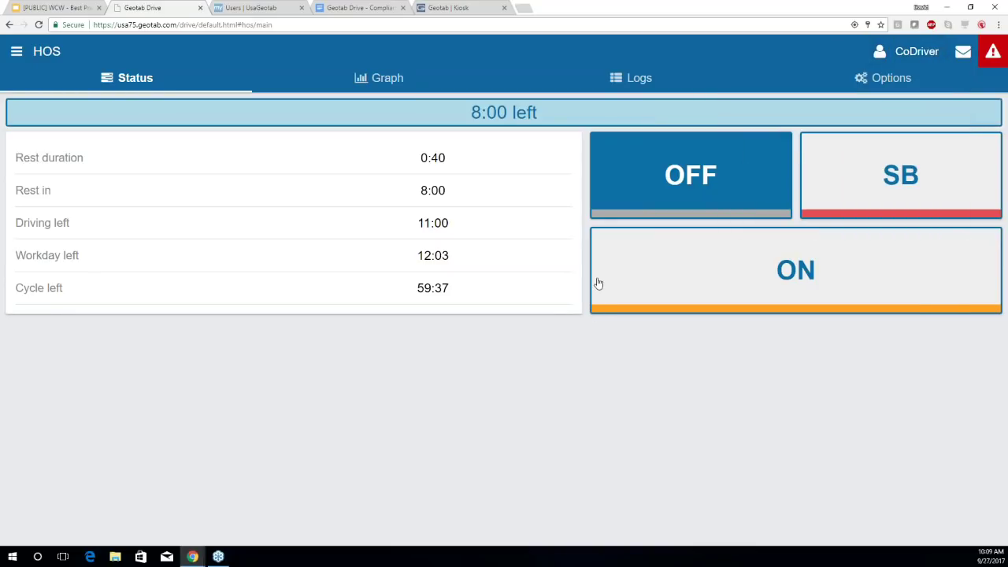
pyautogui.click(735, 268)
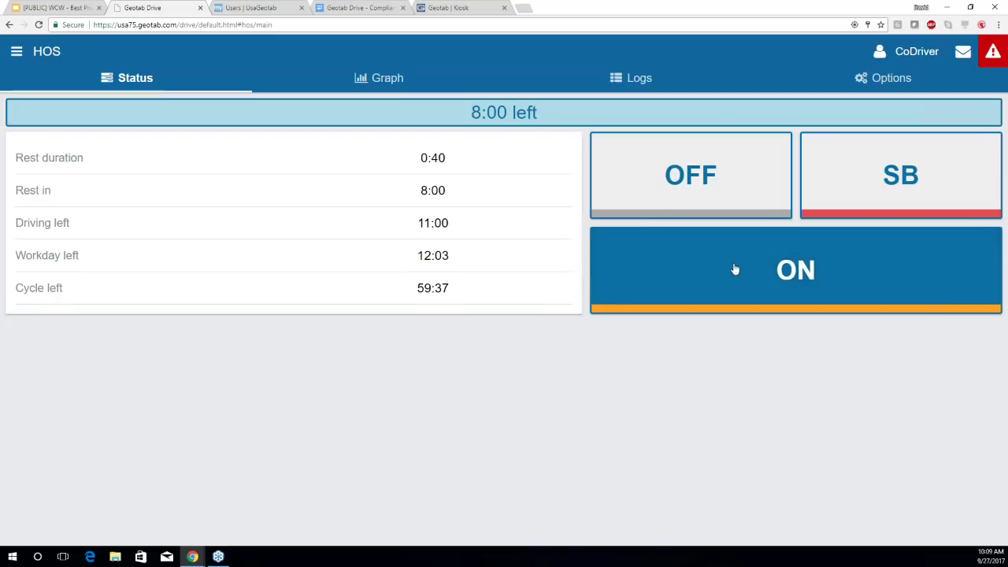
pyautogui.click(881, 54)
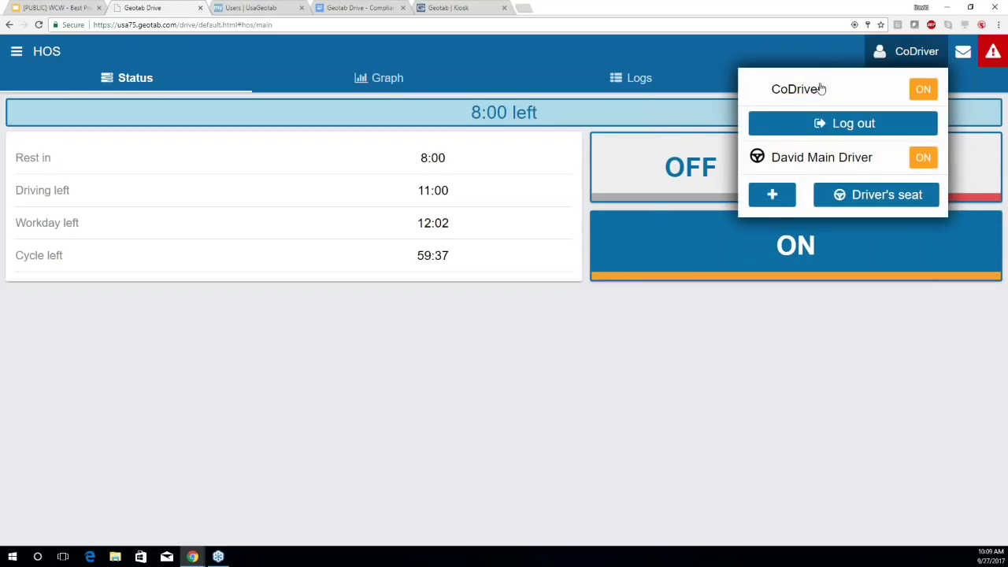
# Step: Put the co-driver in the driver's seat, then return to the main driver's HOS status
pyautogui.click(863, 196)
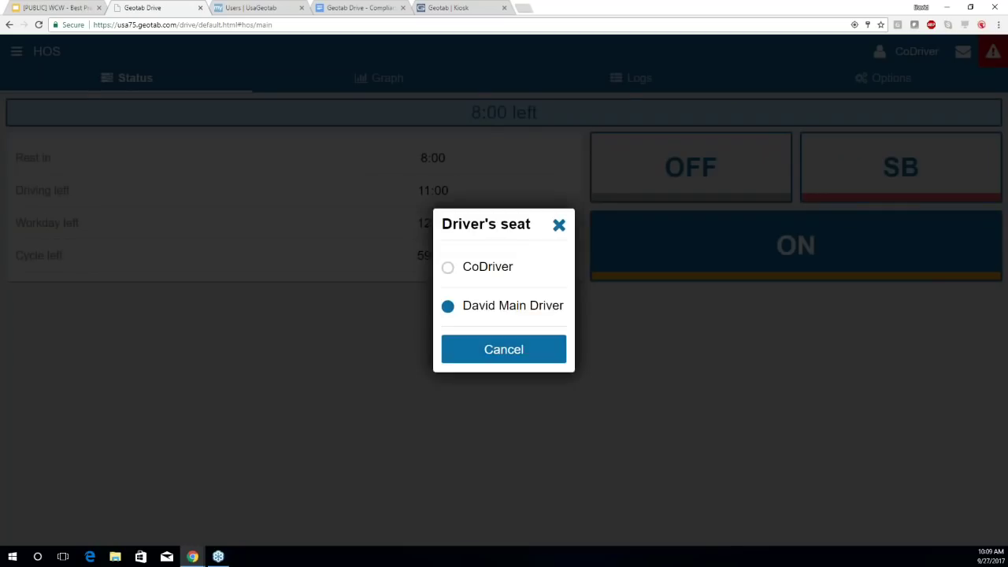
pyautogui.click(473, 268)
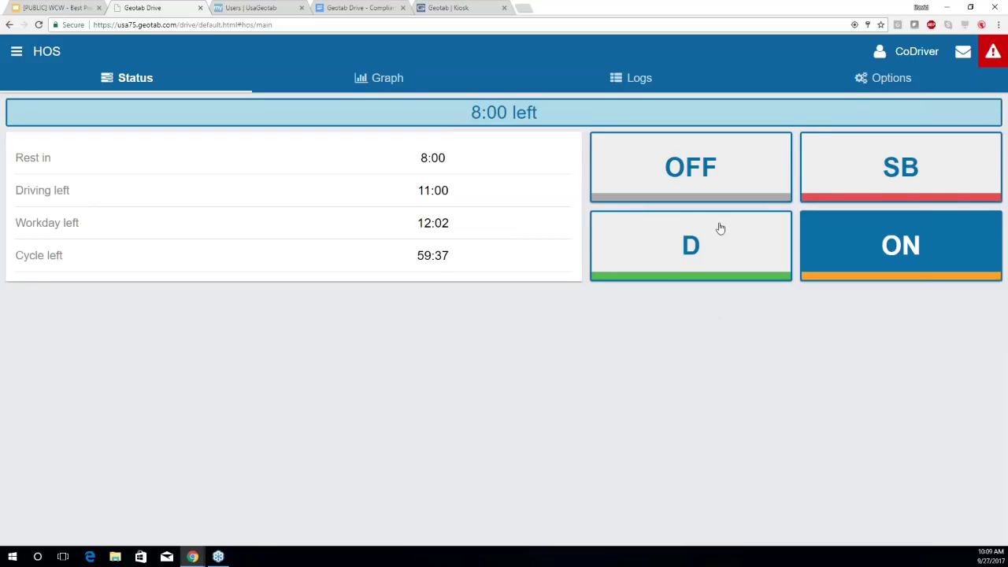
pyautogui.click(880, 56)
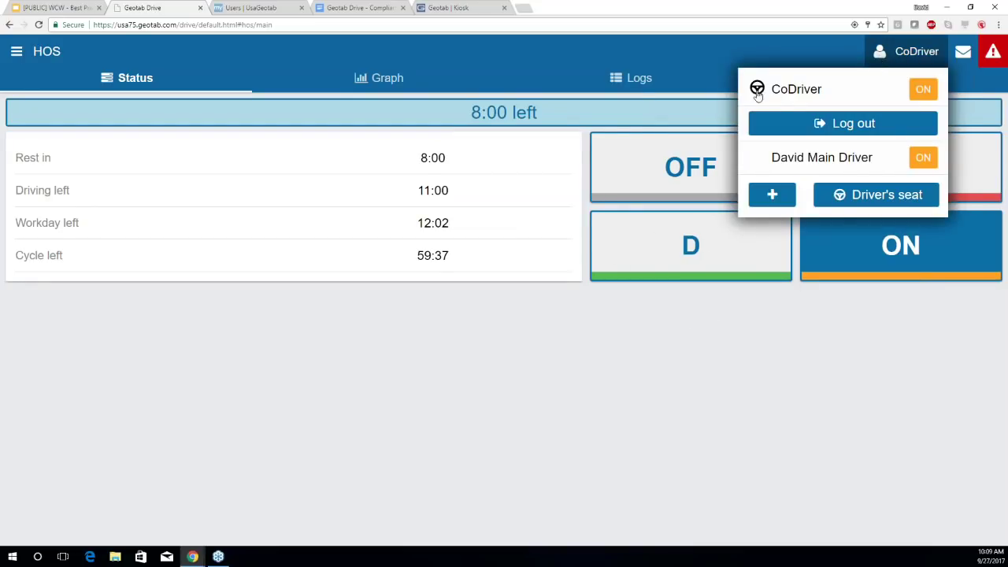
pyautogui.click(805, 161)
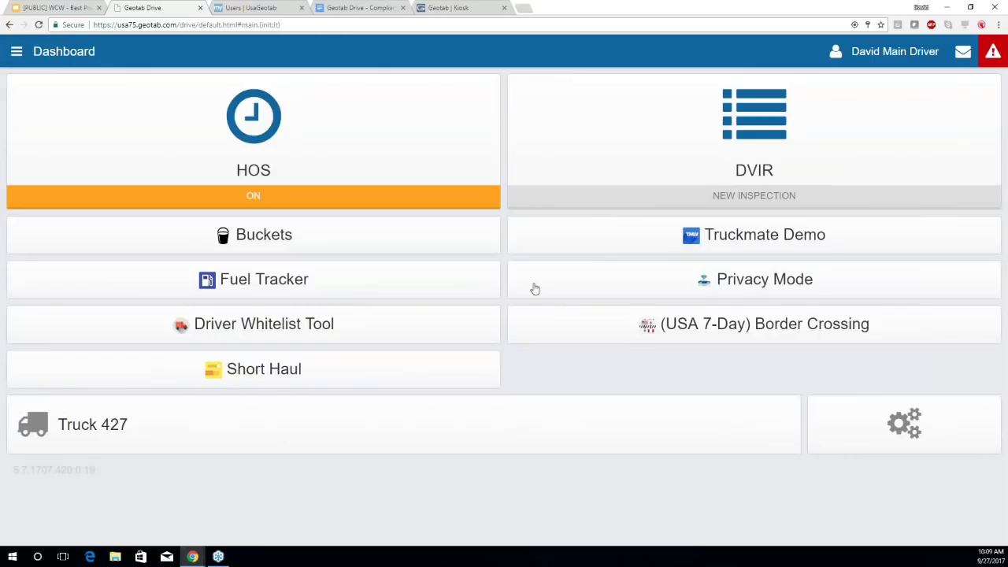
pyautogui.click(391, 157)
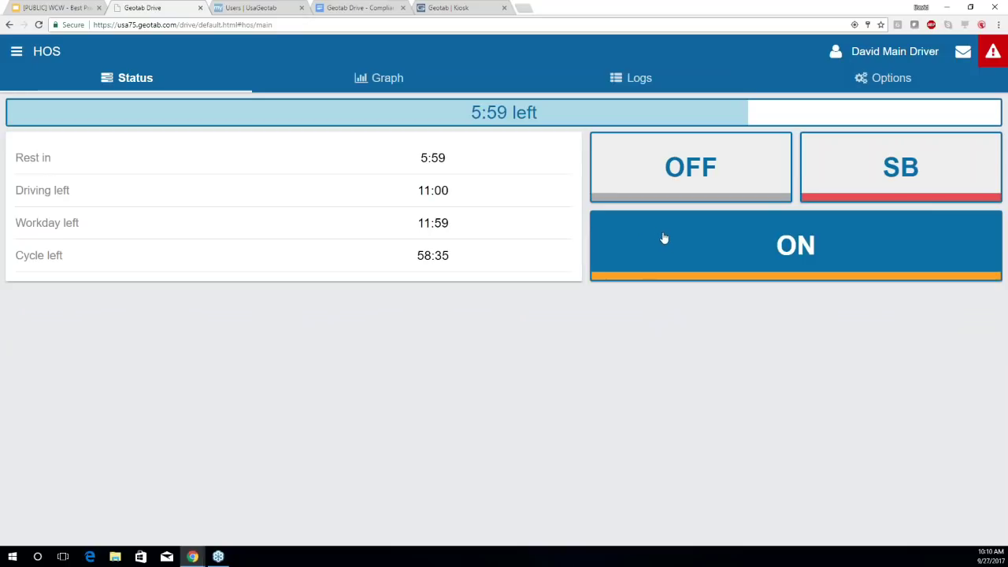
# Step: Switch the main driver to SB, then back to ON, and reopen the session's driver list
pyautogui.click(863, 171)
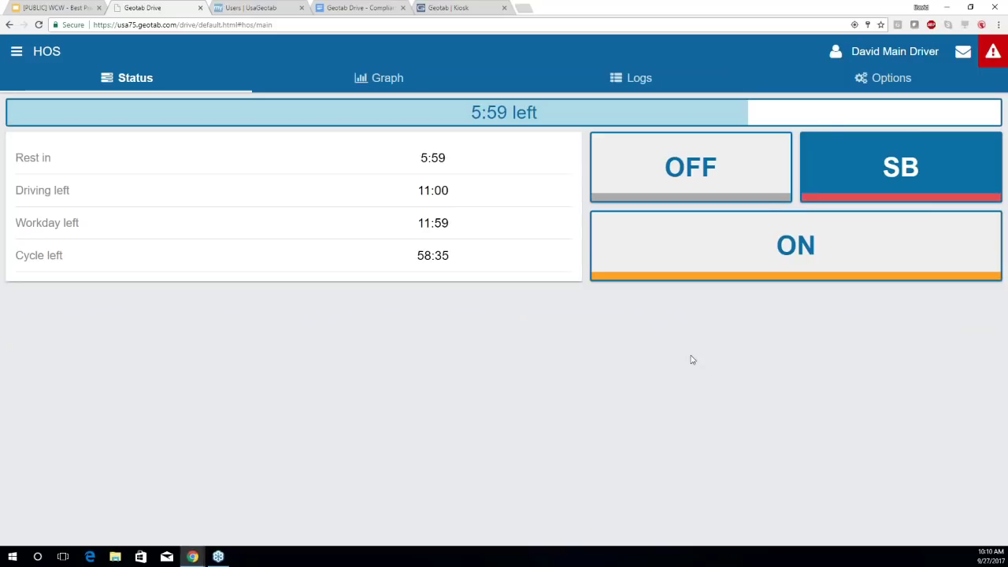
pyautogui.click(832, 61)
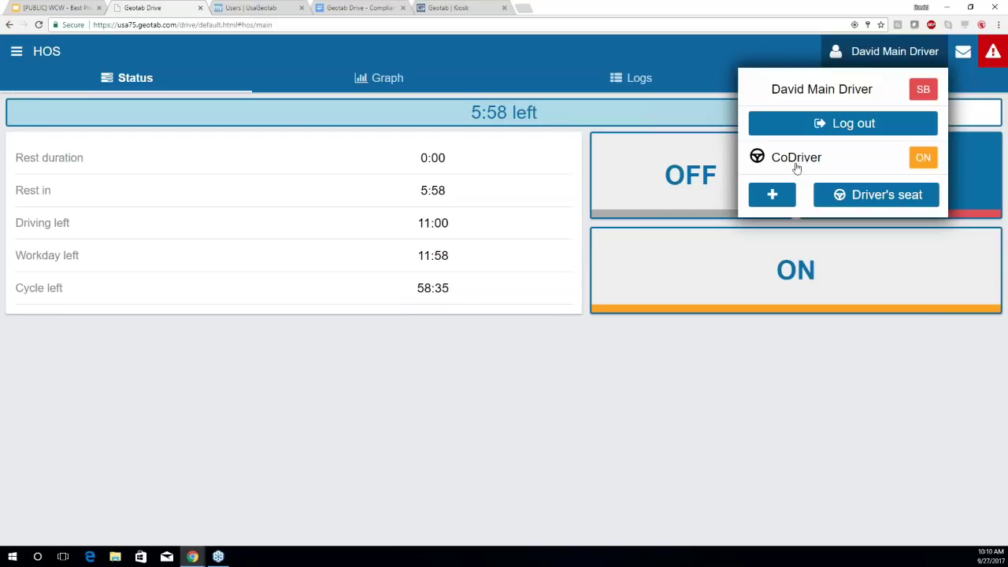
pyautogui.click(524, 399)
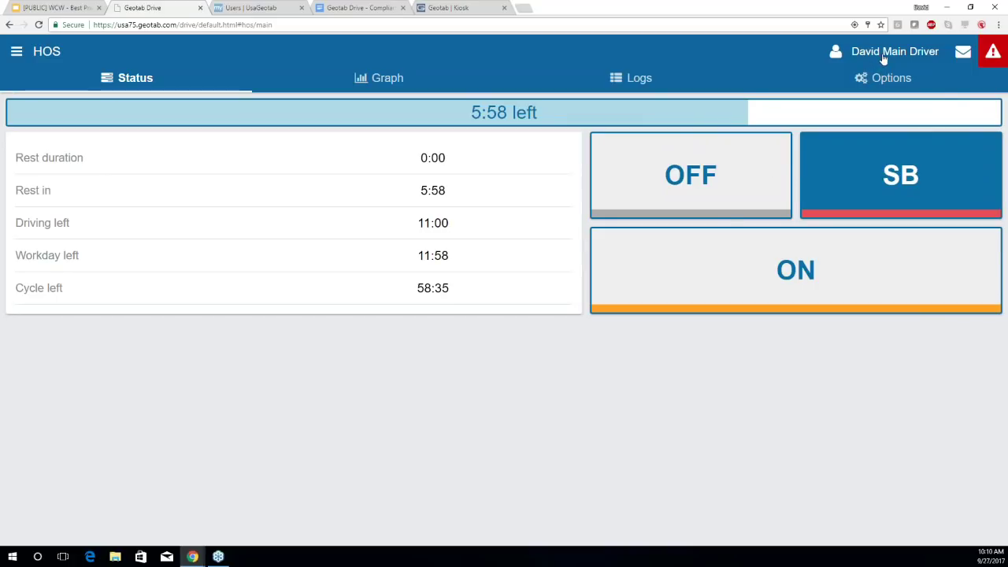
pyautogui.click(788, 273)
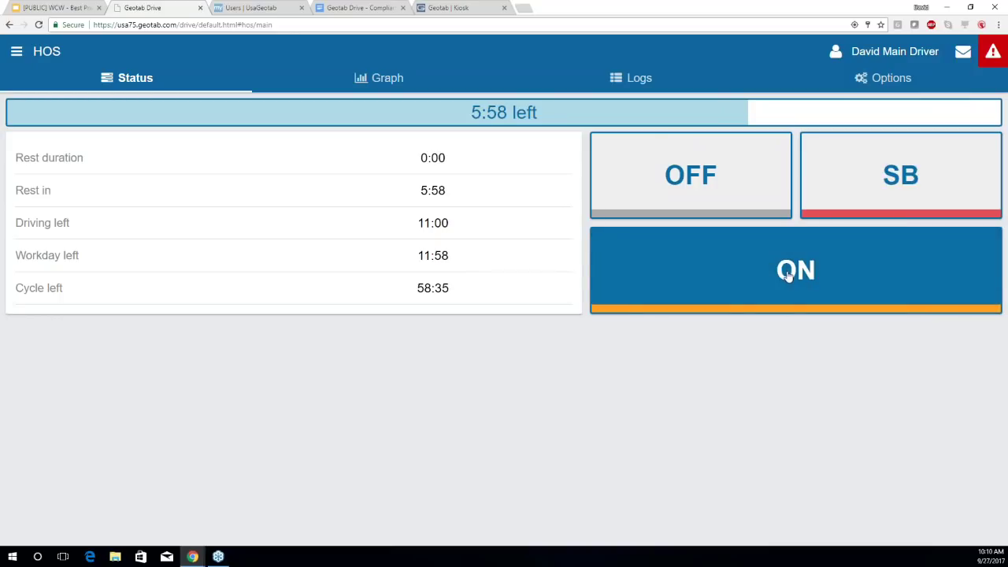
pyautogui.click(839, 58)
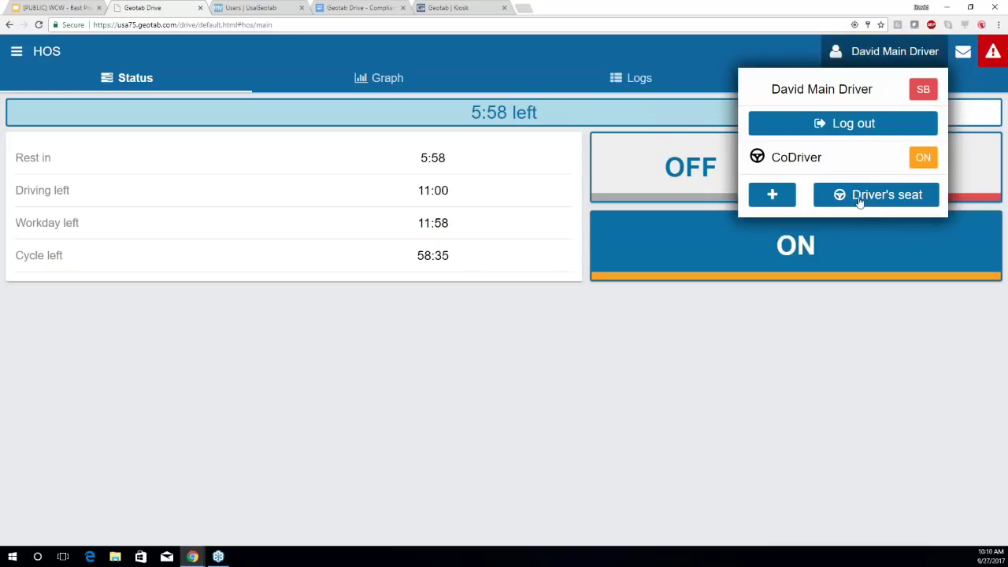
# Step: Give the main driver the driver's seat and set the co-driver OFF duty
pyautogui.click(864, 198)
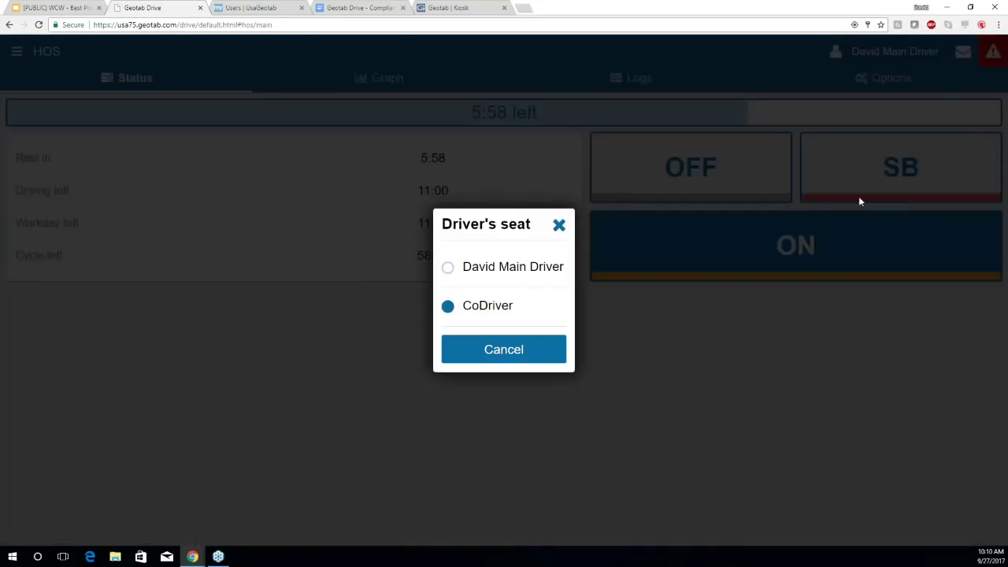
pyautogui.click(510, 267)
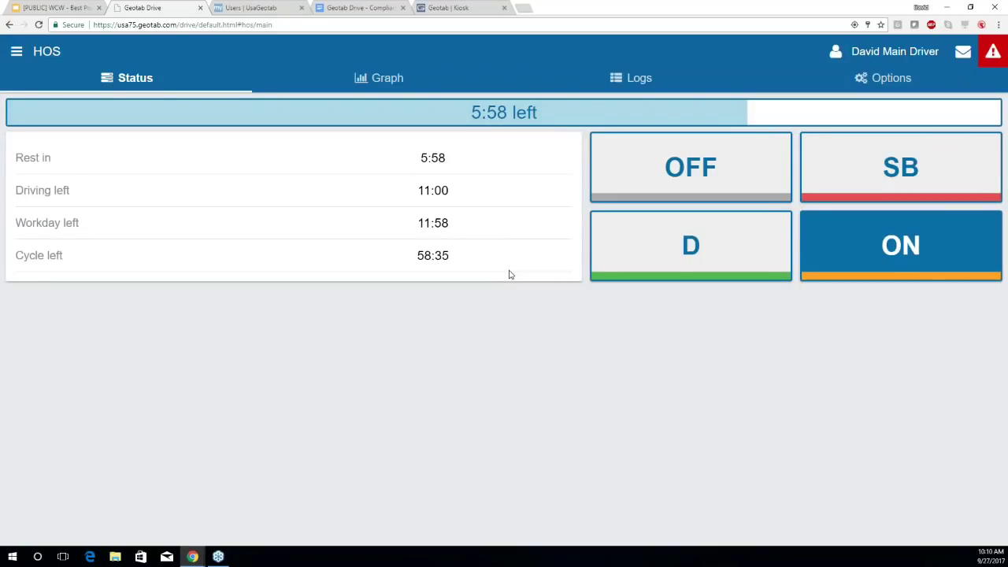
pyautogui.click(841, 52)
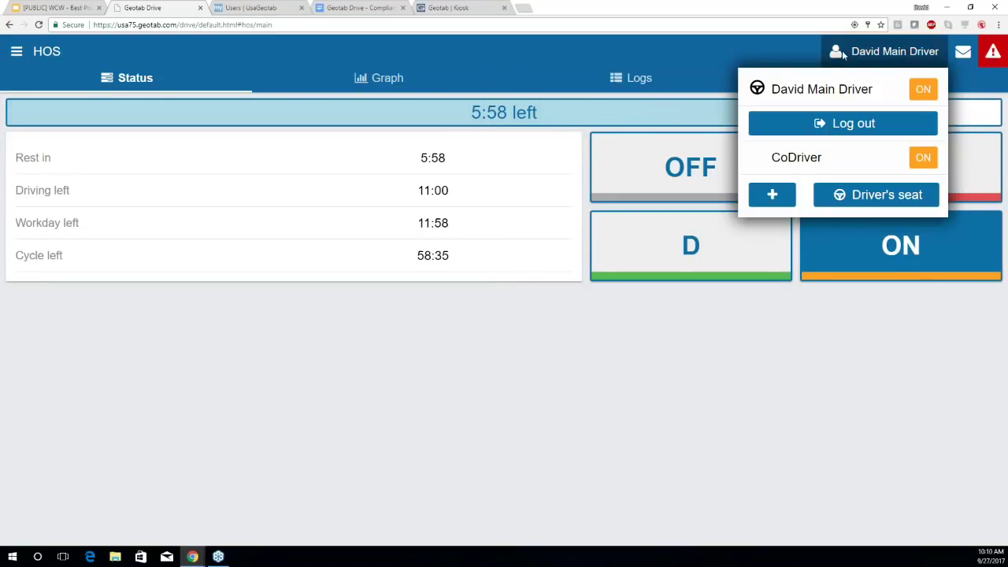
pyautogui.click(796, 161)
pyautogui.click(383, 155)
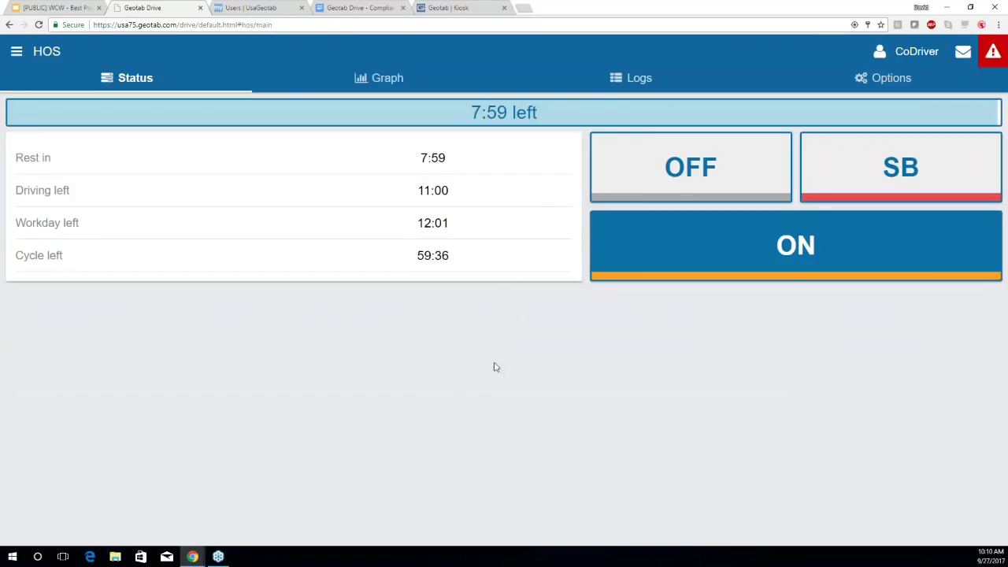
pyautogui.click(680, 174)
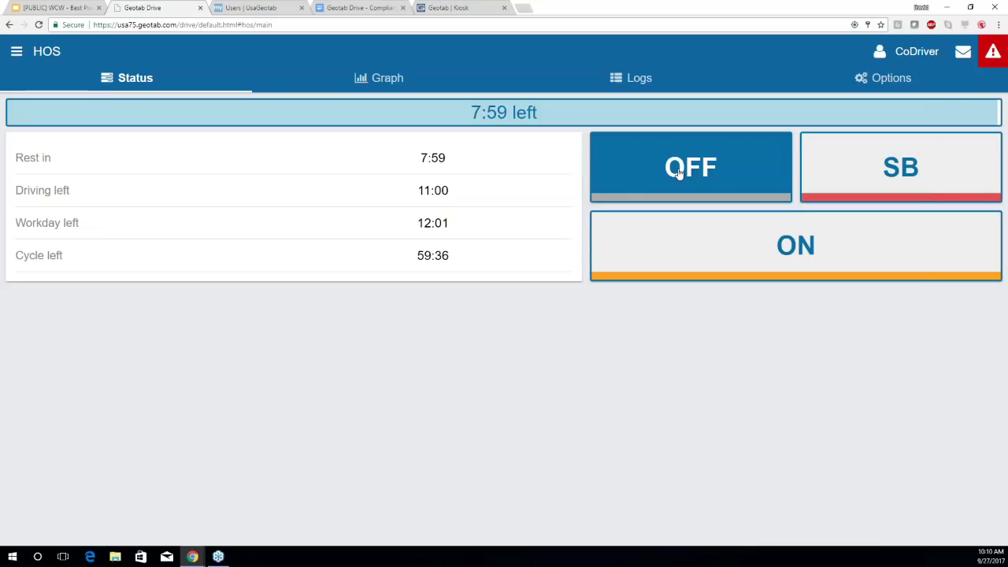
# Step: Log the co-driver out, verifying and certifying all their Sep 27, 2017 logs
pyautogui.click(882, 53)
pyautogui.click(854, 126)
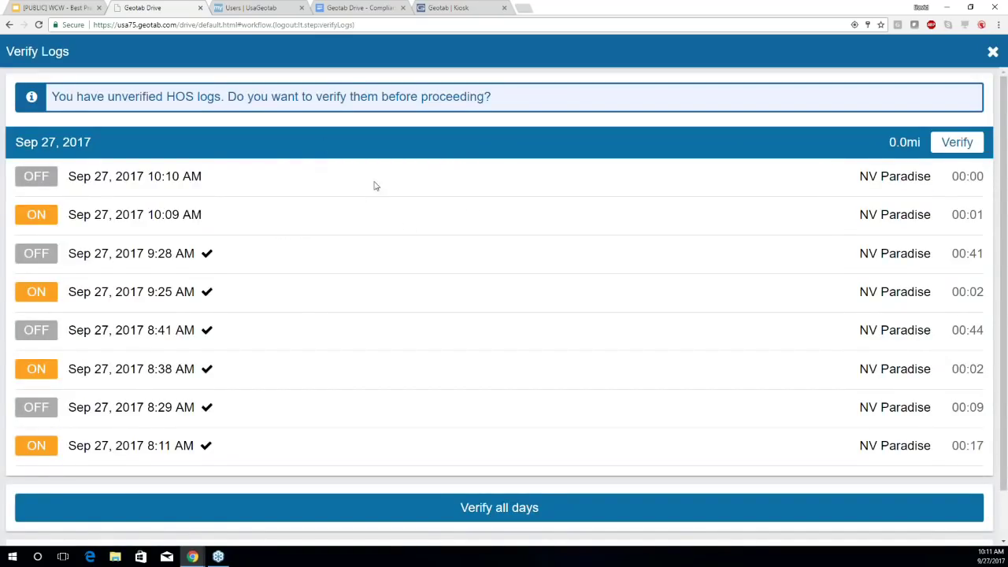
pyautogui.scroll(-1, 387, 190)
pyautogui.scroll(-2, 462, 281)
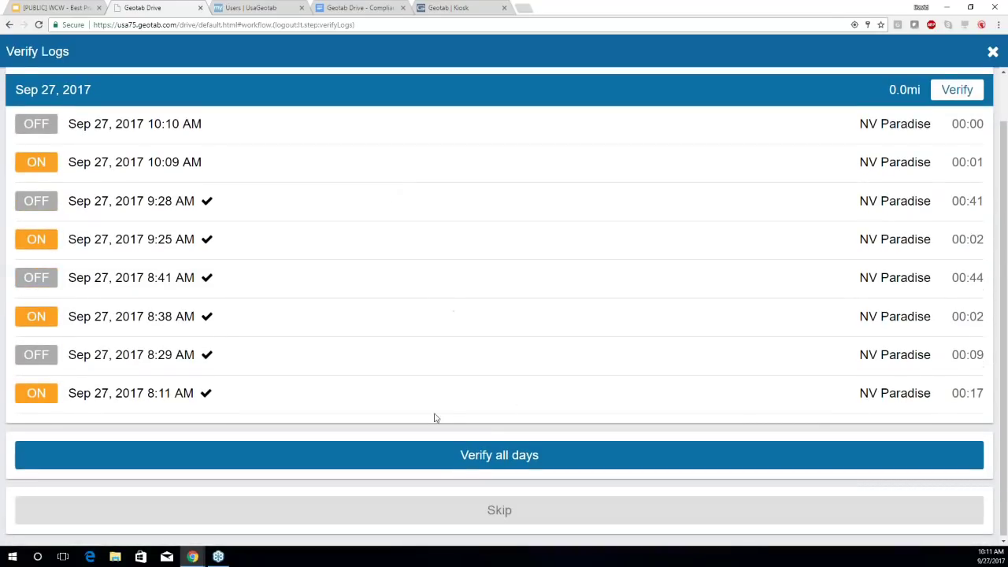
pyautogui.click(493, 457)
pyautogui.click(665, 317)
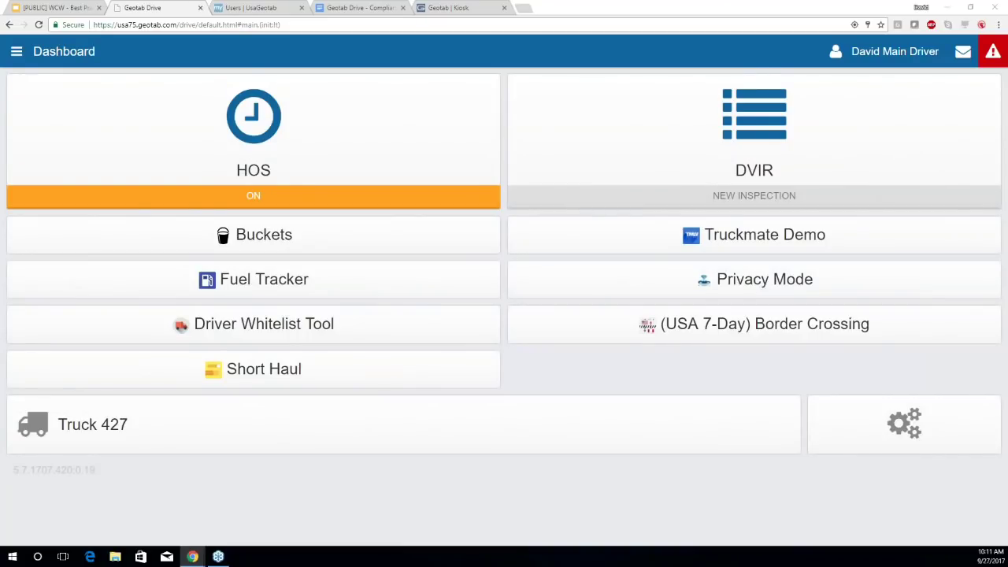
# Step: Show the main driver's HOS options: exemptions, CST6CDT timezone and USA Property 60-hour/7-day ruleset
pyautogui.click(249, 151)
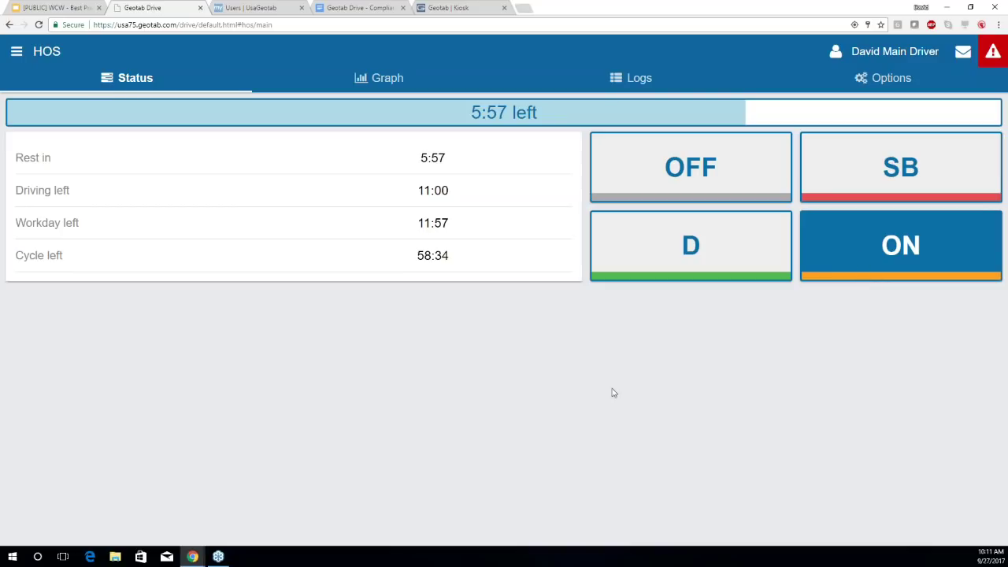
pyautogui.click(875, 82)
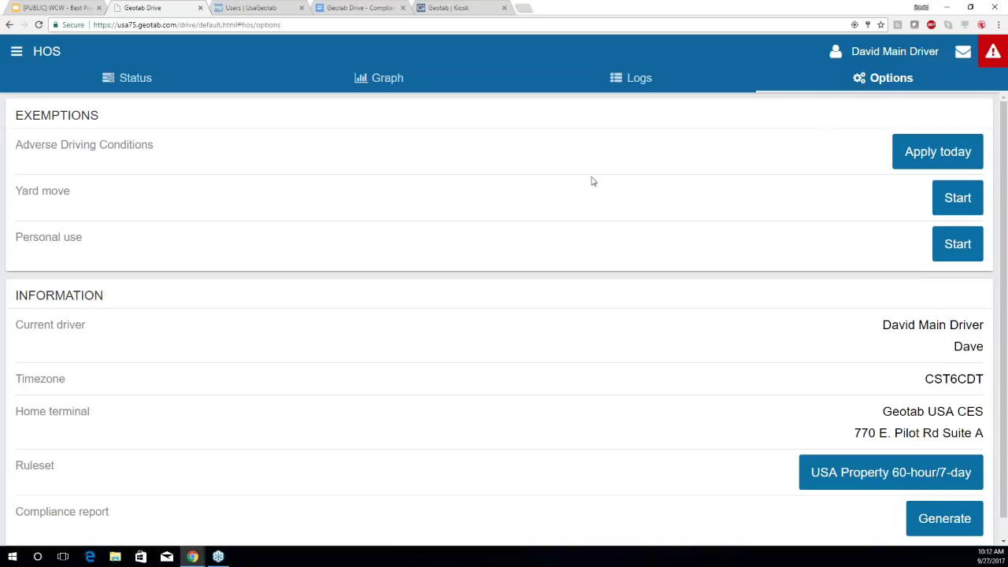
# Step: Apply a Yard move exemption noted 'Moving vehicle for loading.' and review today's log entries
pyautogui.click(957, 200)
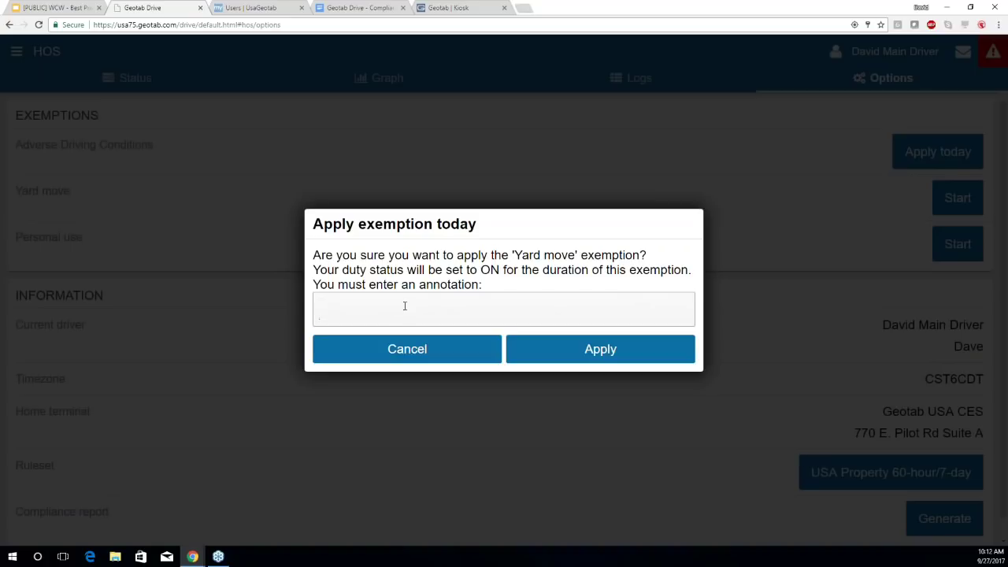
pyautogui.write('Moving vehicle for loading.')
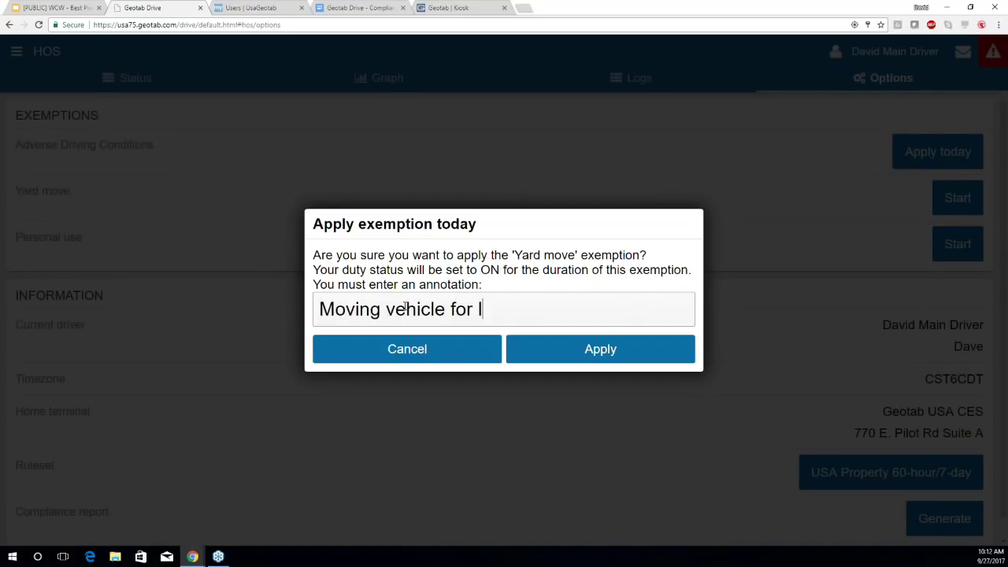
pyautogui.click(606, 350)
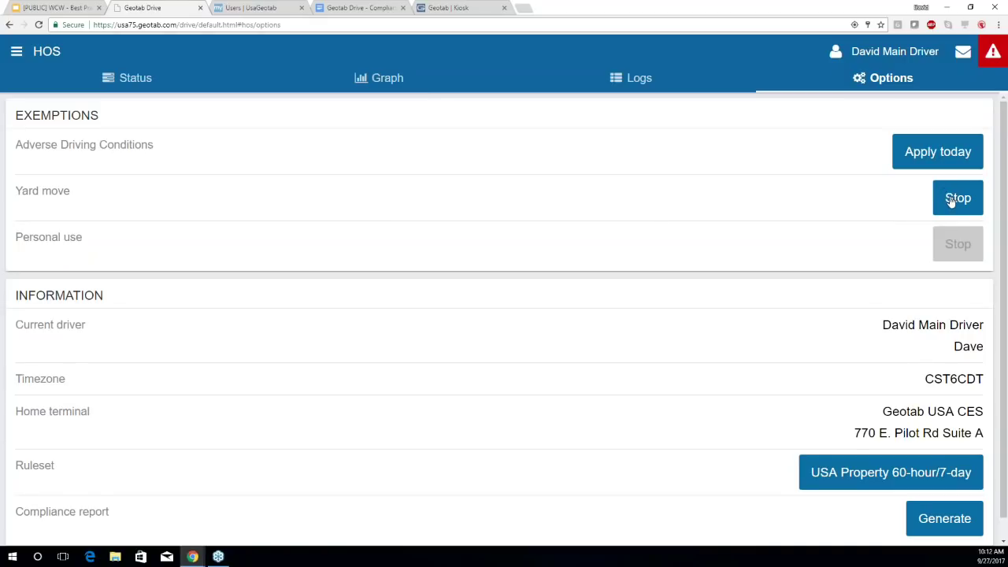
pyautogui.click(127, 81)
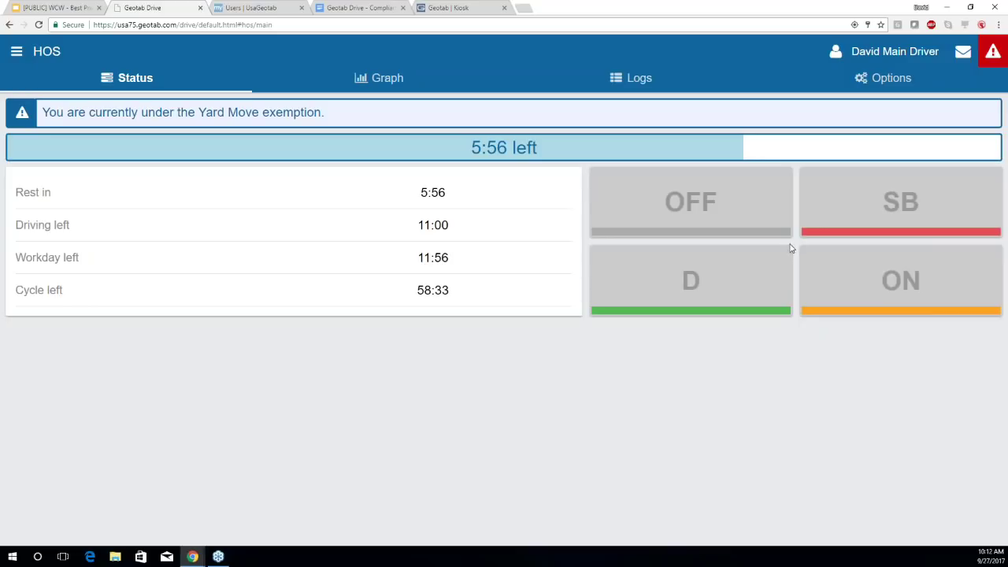
pyautogui.click(628, 87)
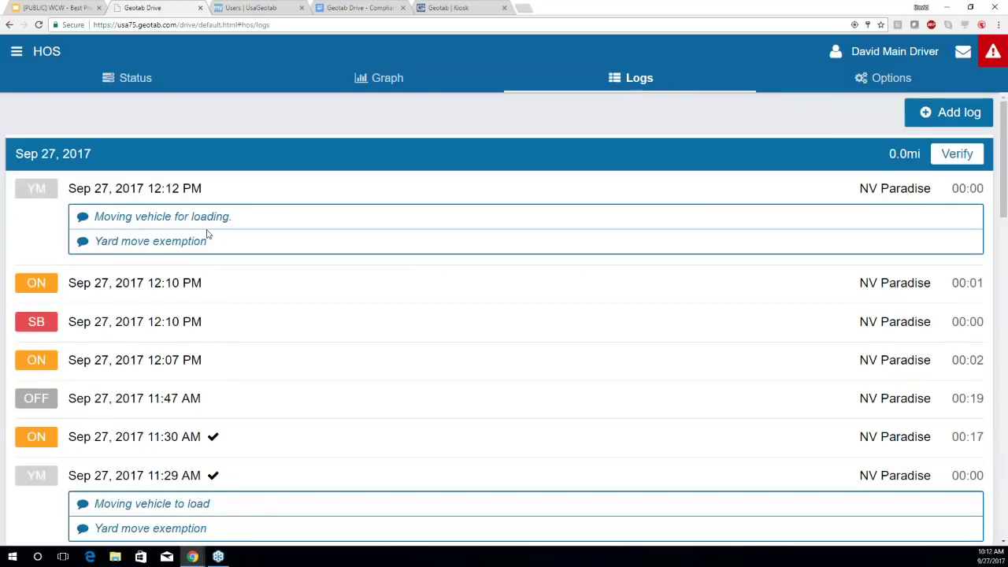
pyautogui.click(131, 86)
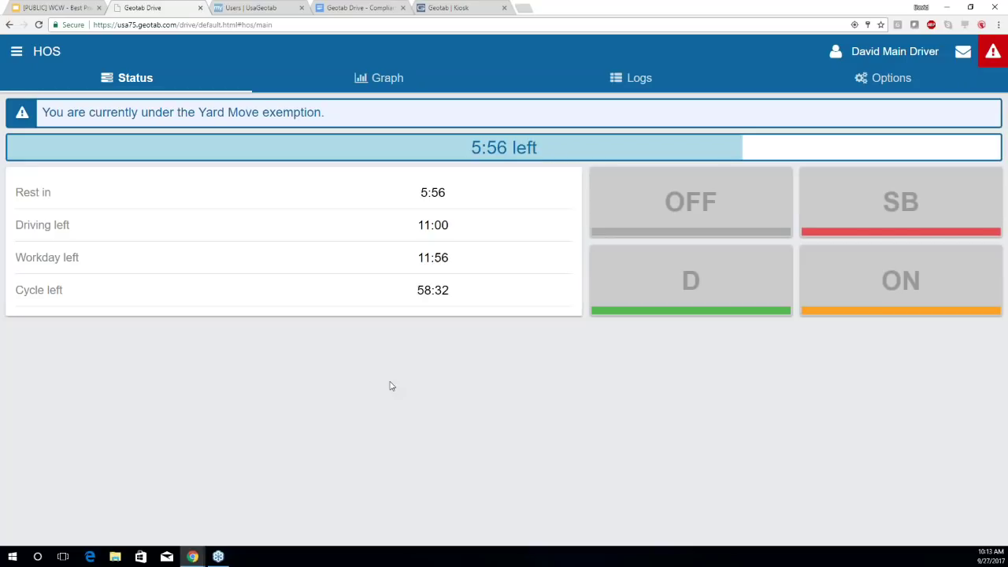
pyautogui.click(873, 82)
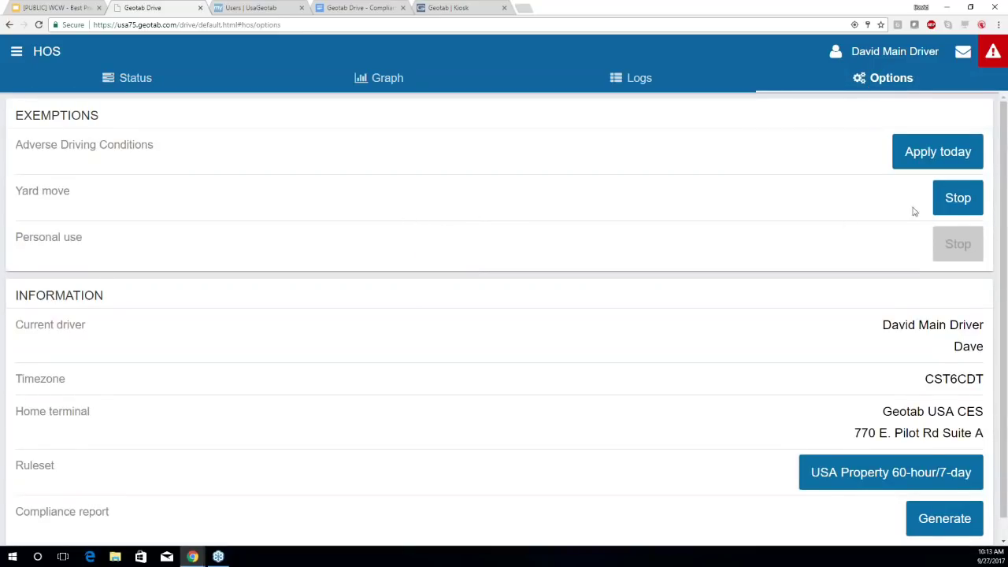
# Step: Stop the Yard move exemption and switch to the MyGeotab Users browser tab
pyautogui.click(959, 198)
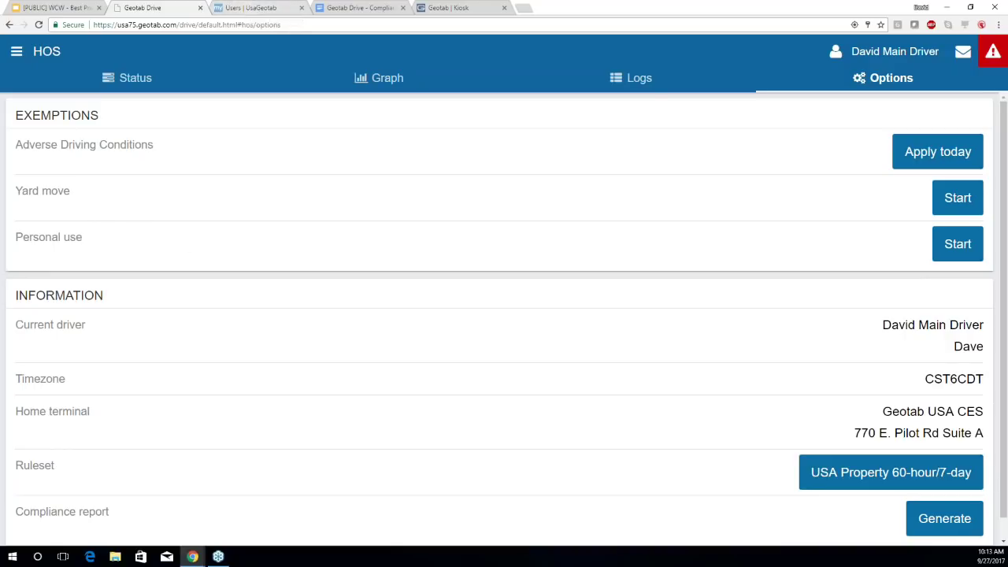
pyautogui.click(252, 9)
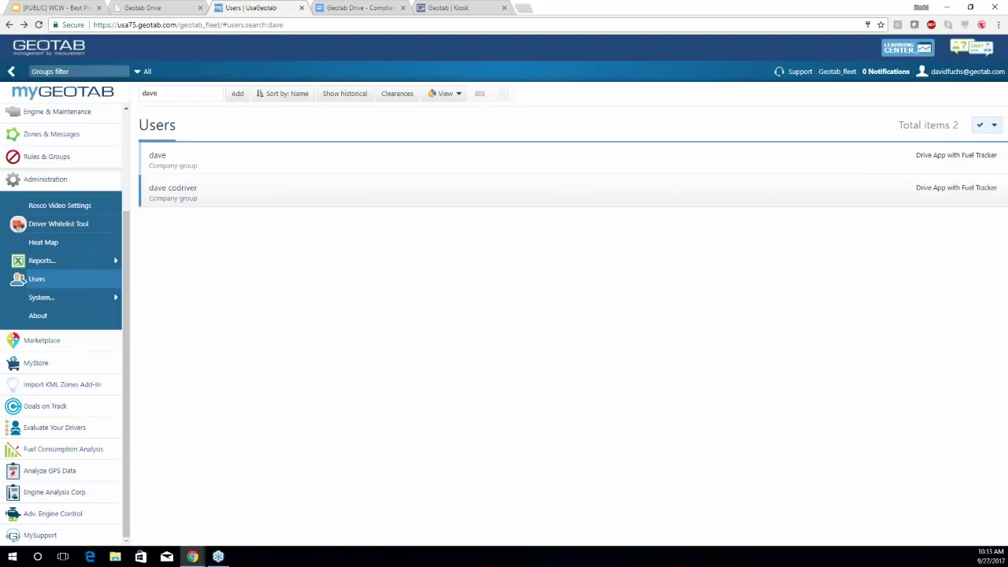
# Step: Check the driver's user and hours-of-service settings, then return to Geotab Drive's HOS options
pyautogui.click(213, 166)
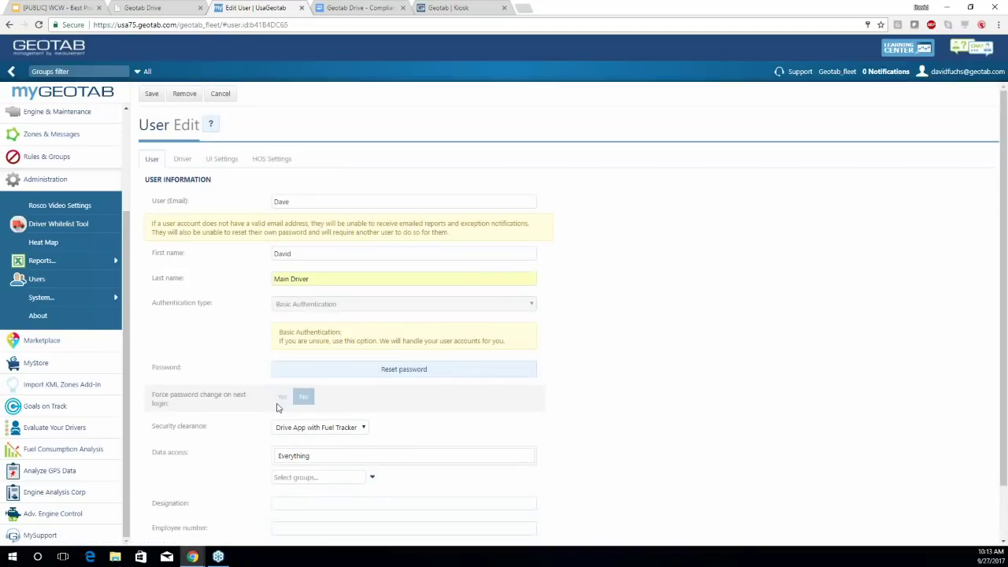
pyautogui.click(272, 160)
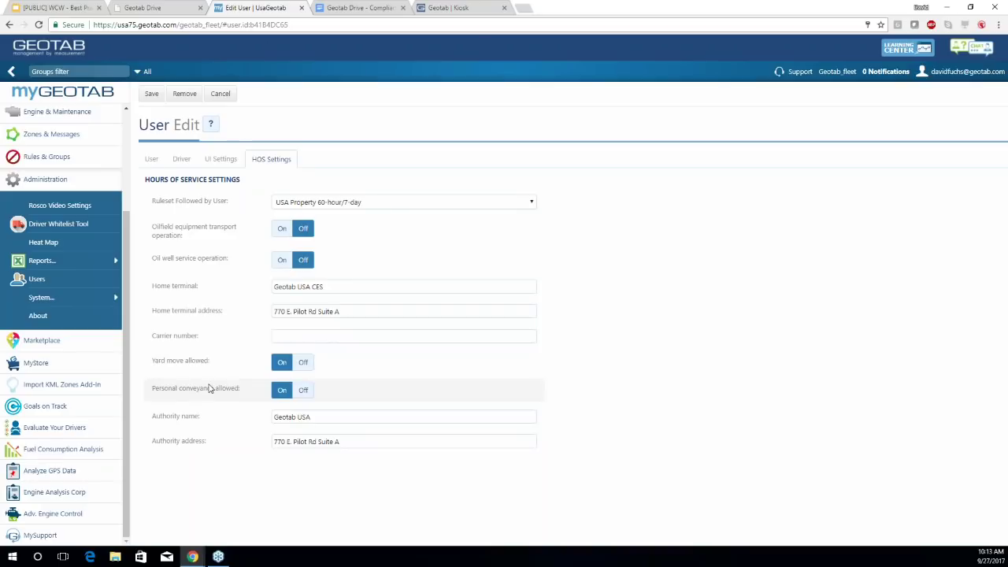
pyautogui.click(152, 159)
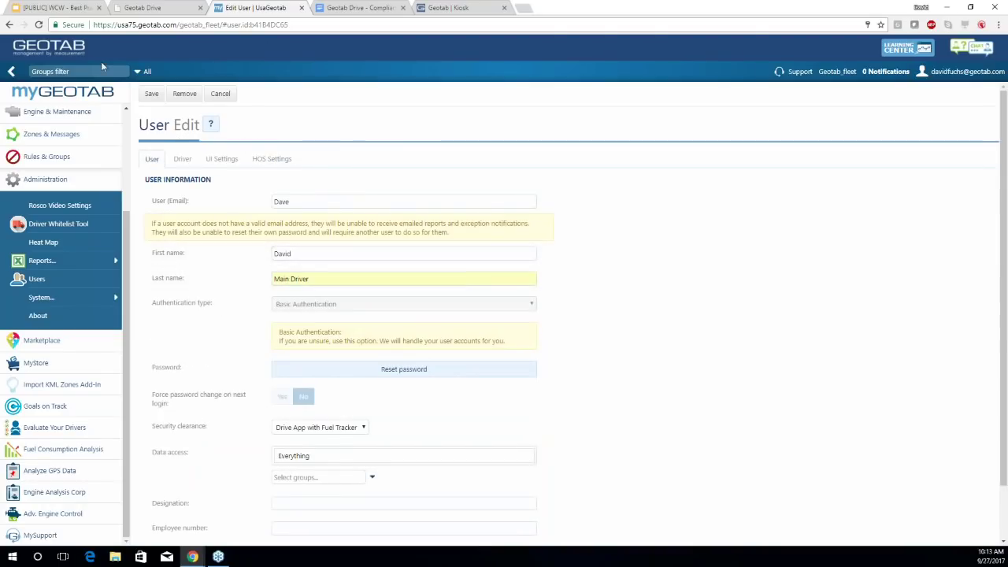
pyautogui.click(9, 25)
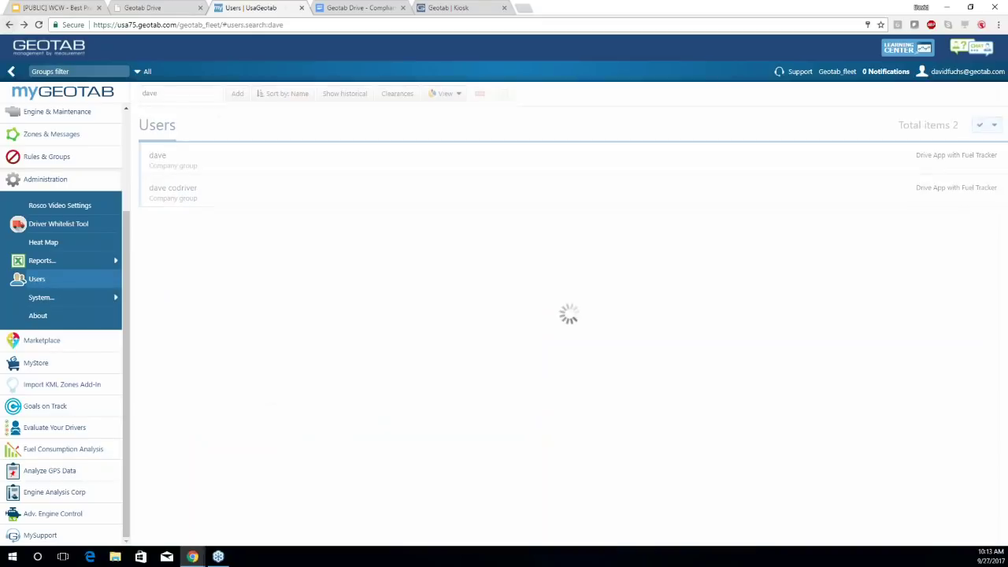
pyautogui.click(157, 9)
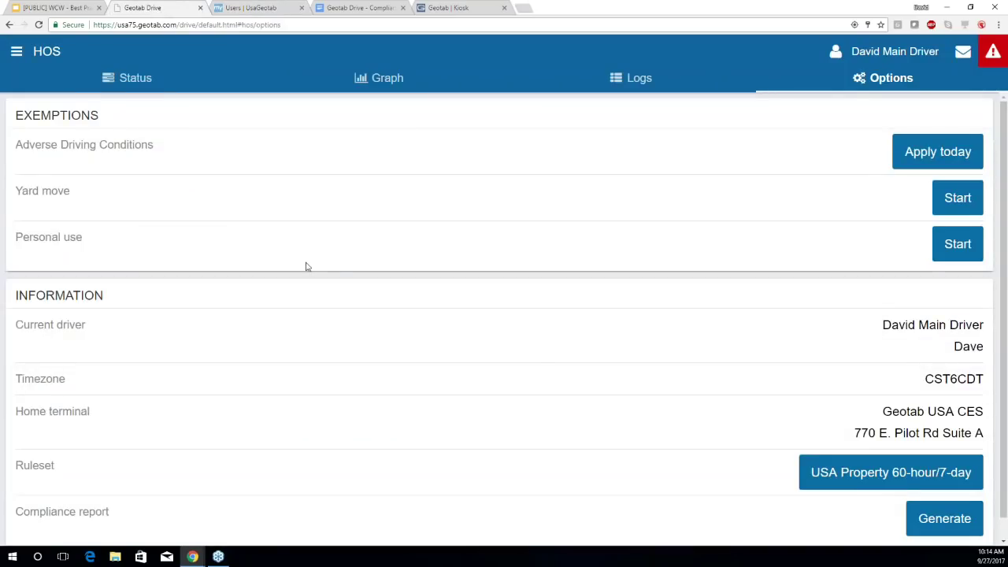
# Step: Generate the driver's ELD compliance report and scroll through it
pyautogui.scroll(-1, 286, 278)
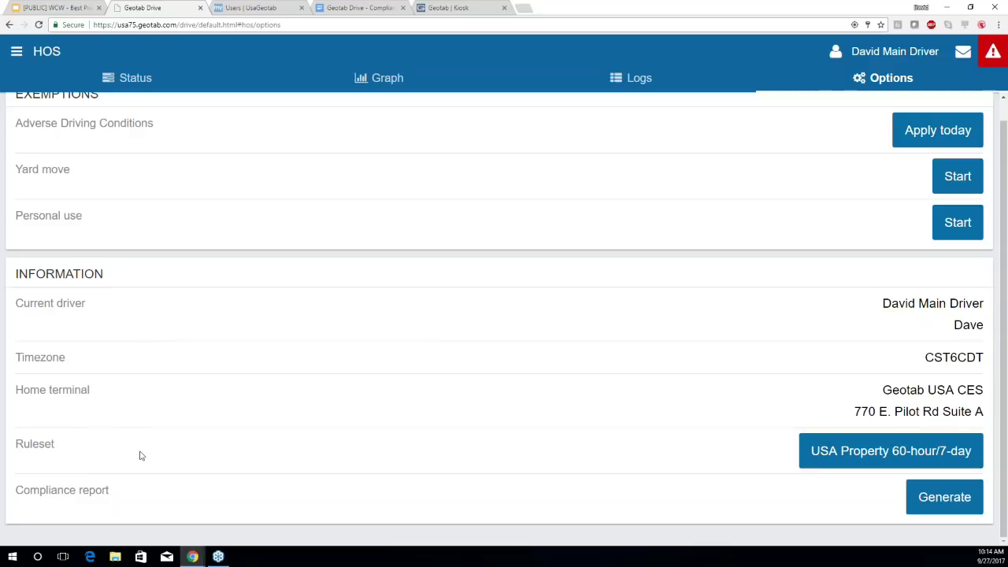
pyautogui.click(944, 502)
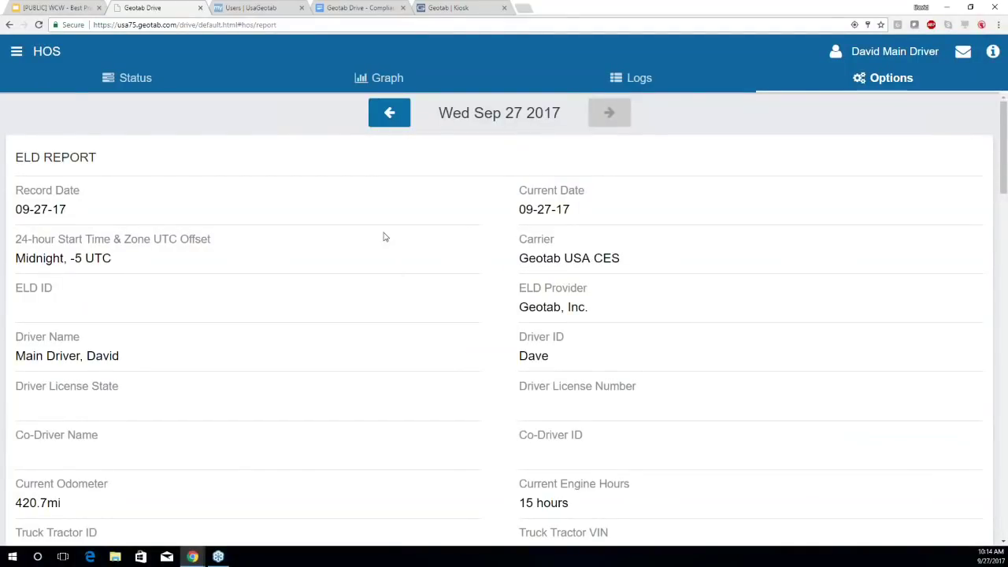
pyautogui.scroll(-10, 386, 247)
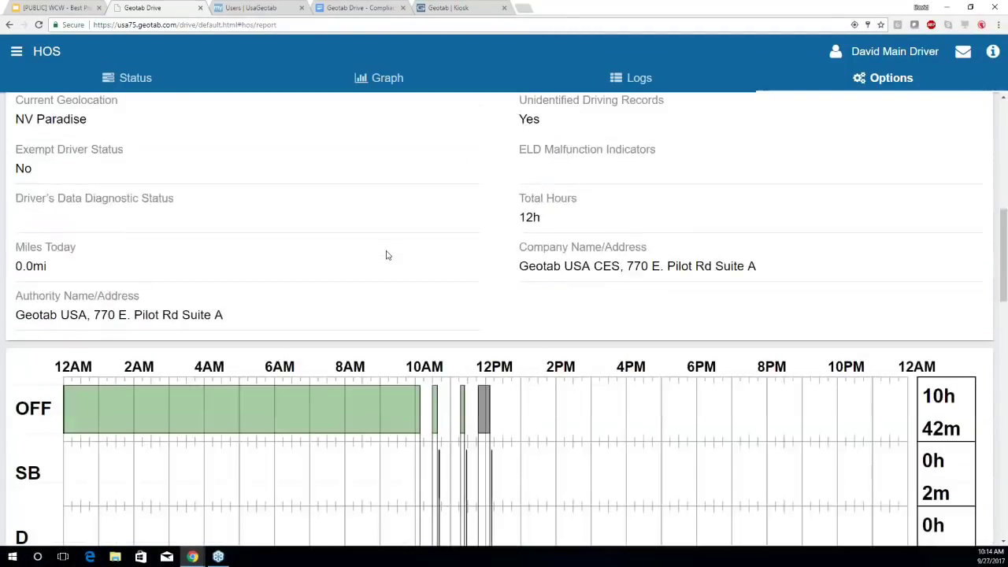
pyautogui.scroll(-3, 386, 252)
pyautogui.scroll(3, 386, 255)
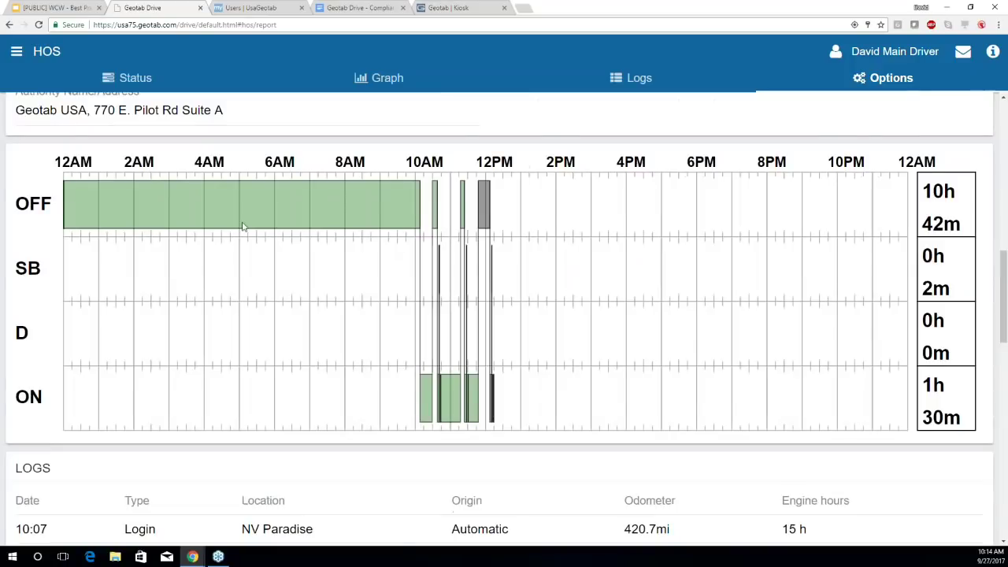
pyautogui.scroll(-5, 363, 288)
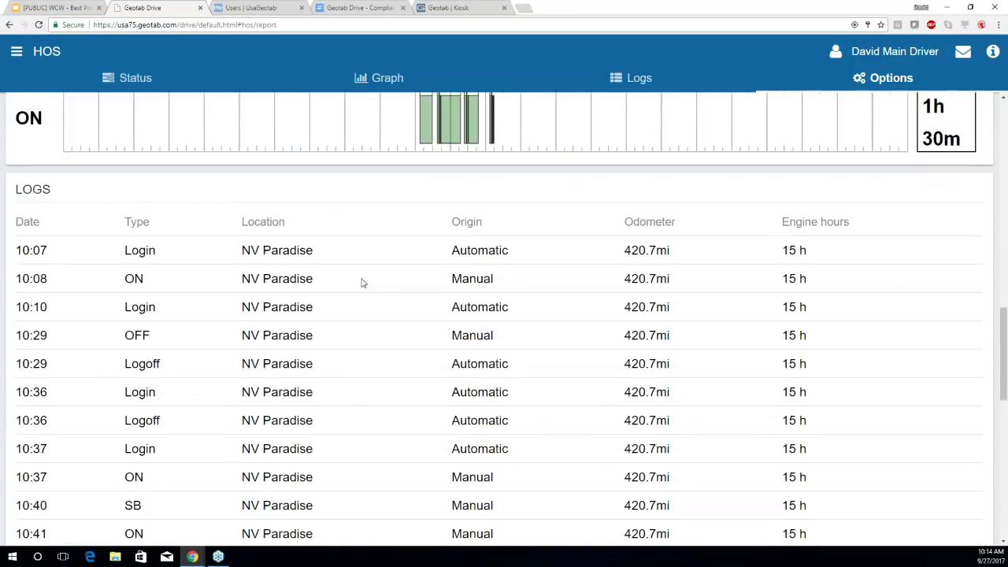
pyautogui.scroll(-7, 349, 268)
pyautogui.scroll(3, 353, 269)
pyautogui.scroll(10, 354, 268)
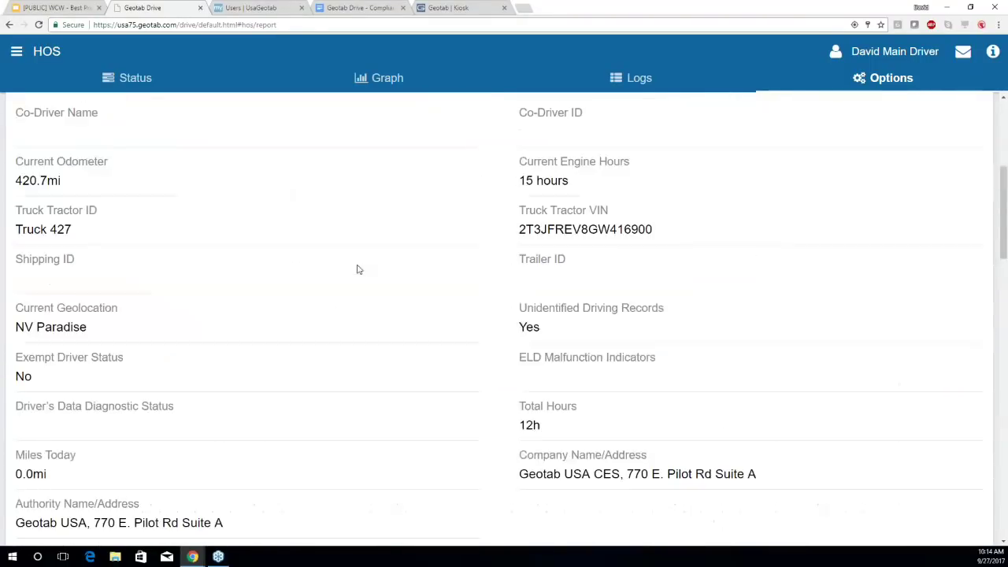
pyautogui.scroll(1, 358, 268)
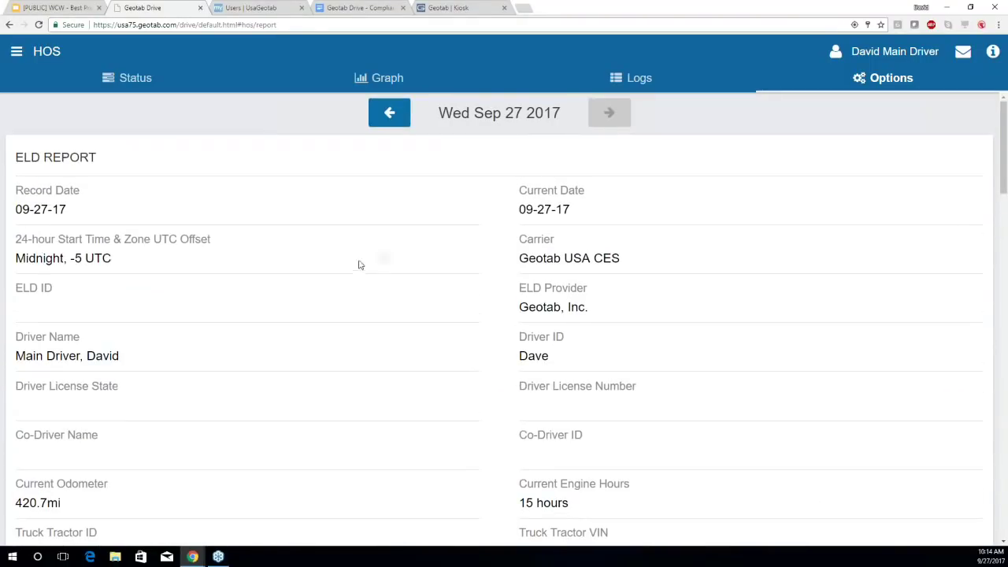
# Step: Page the ELD report back day by day to Sun Sep 24
pyautogui.click(396, 119)
pyautogui.click(396, 120)
pyautogui.click(396, 119)
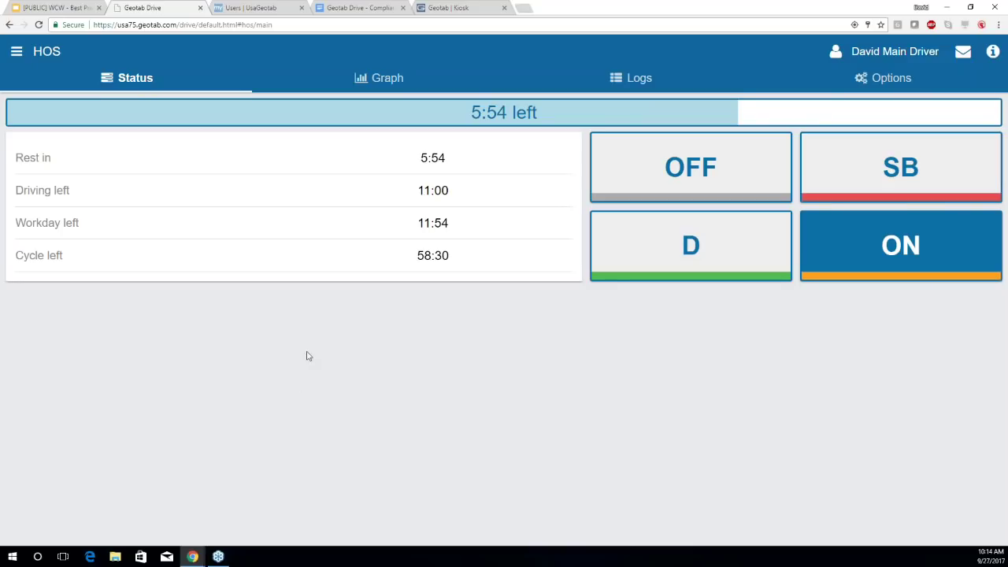
# Step: Open the USA 7-Day Border Crossing add-in from the Drive dashboard
pyautogui.click(17, 52)
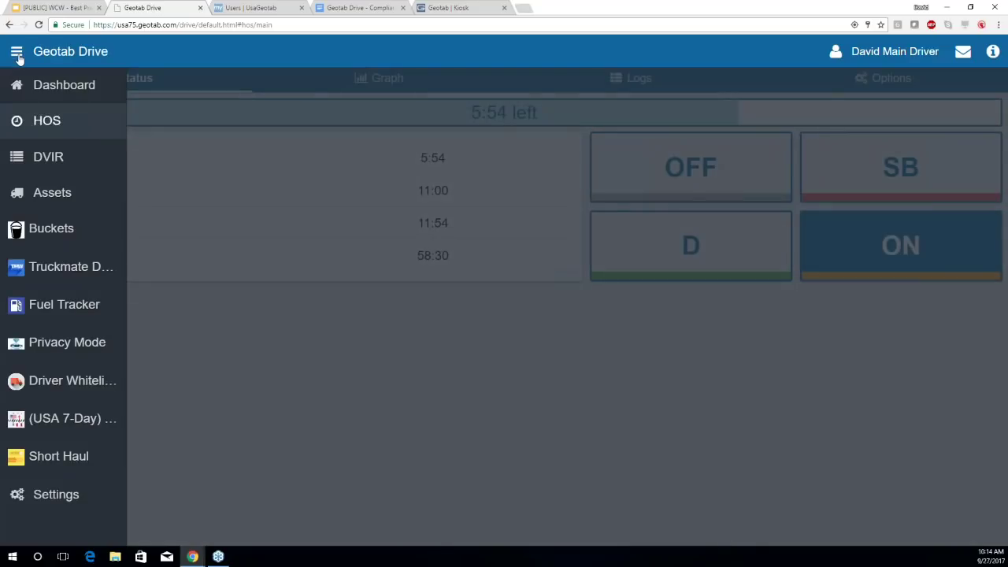
pyautogui.click(56, 92)
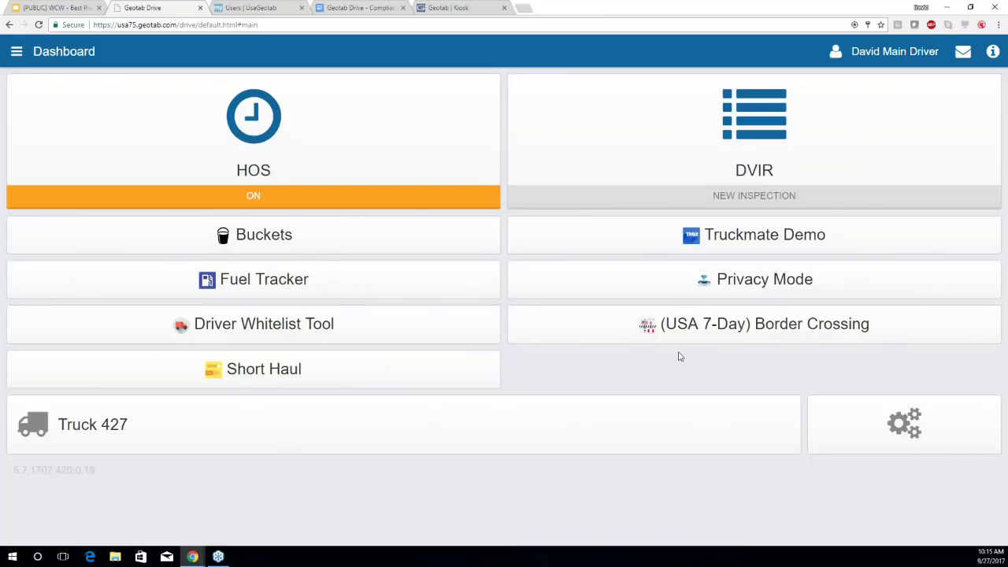
pyautogui.click(719, 330)
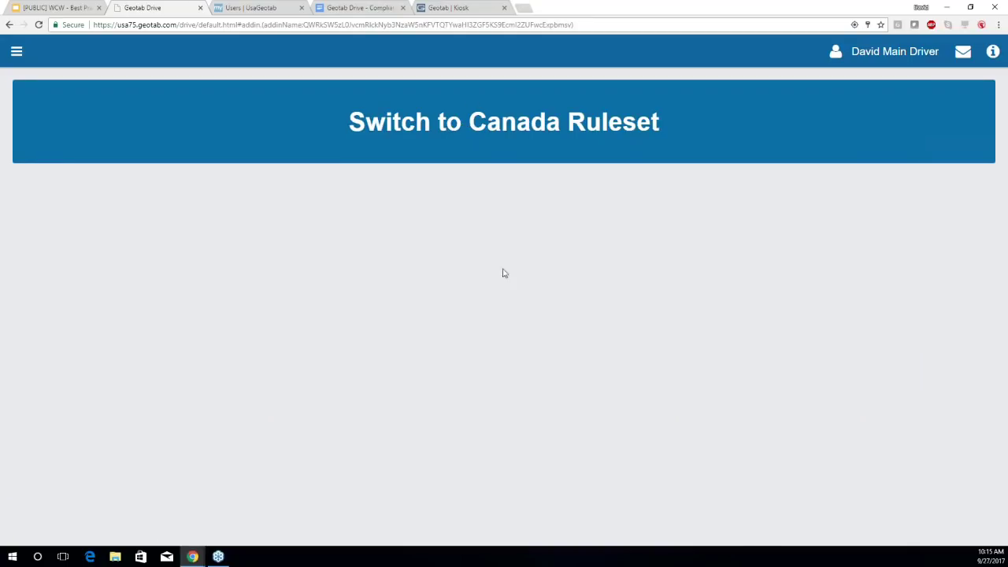
# Step: Return to the Drive dashboard and open the Fuel Tracker add-in
pyautogui.click(17, 53)
pyautogui.click(52, 86)
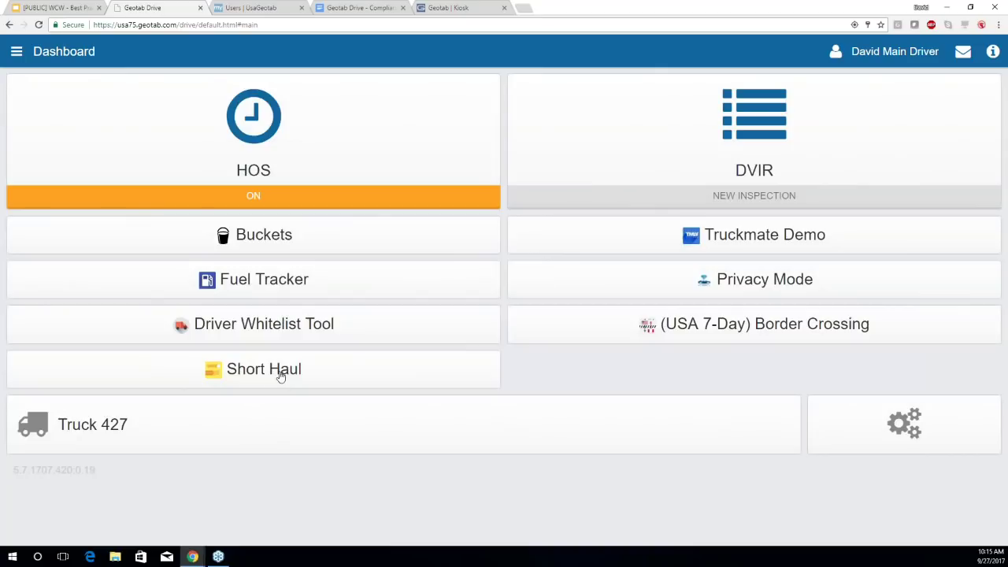
pyautogui.click(268, 285)
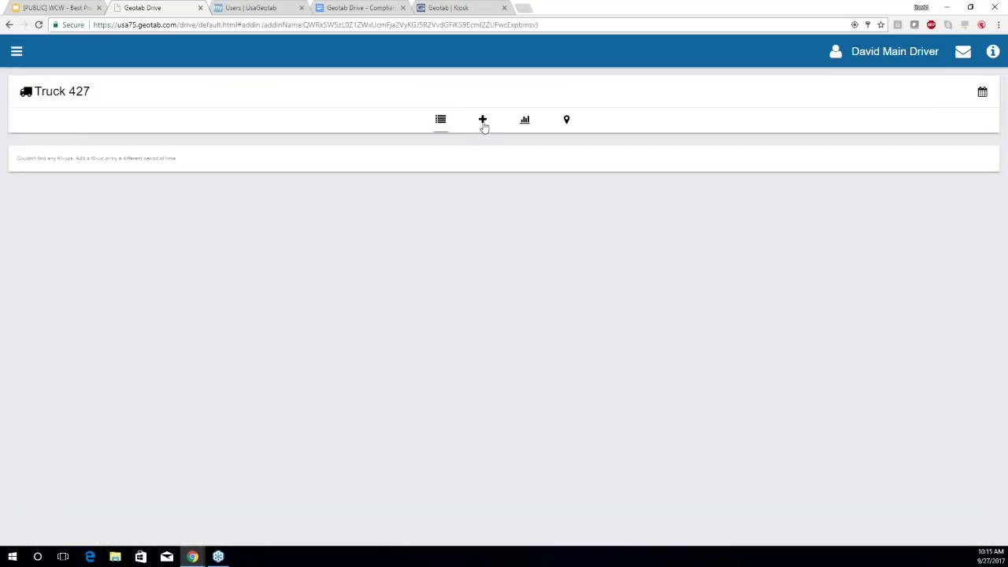
pyautogui.click(486, 123)
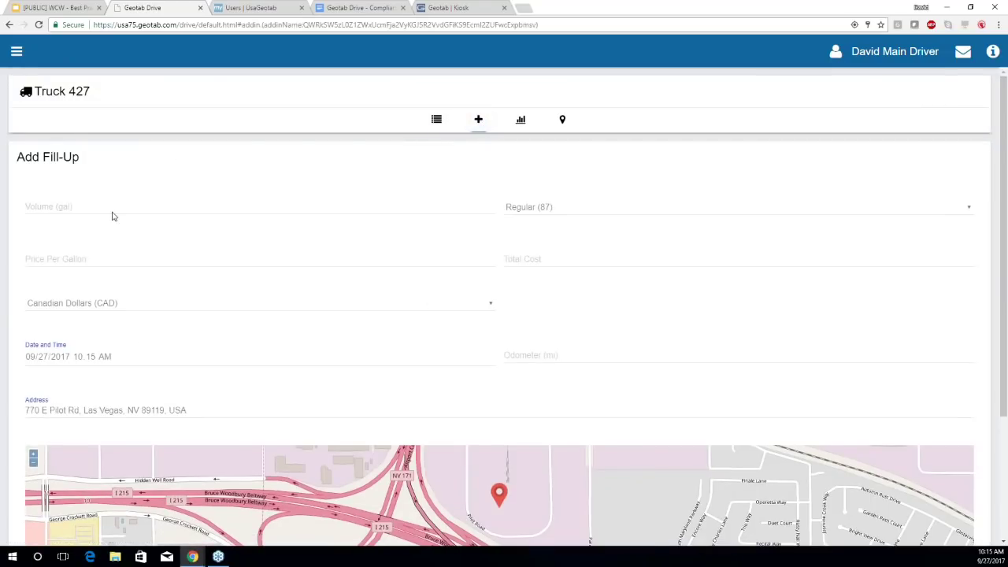
pyautogui.scroll(-1, 182, 266)
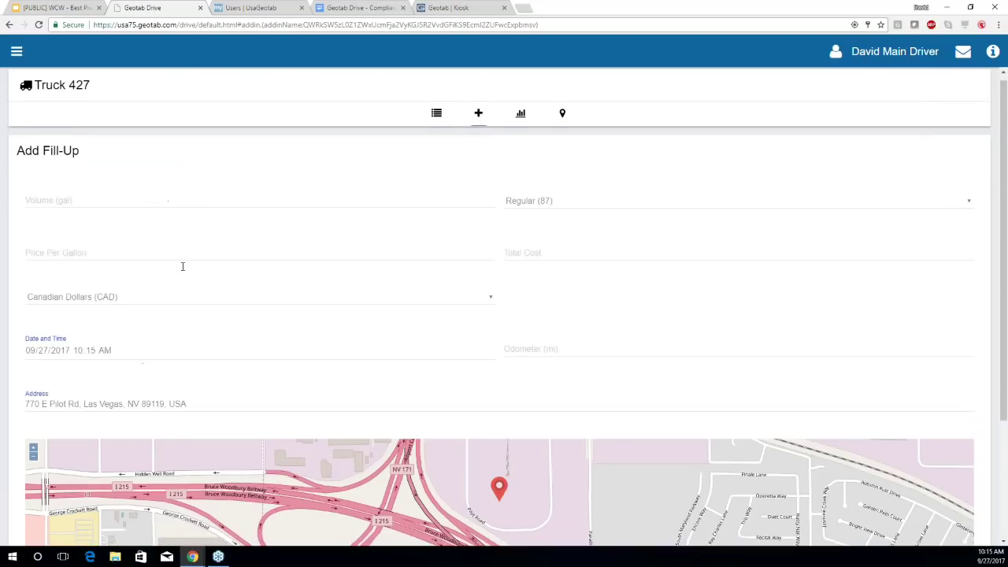
pyautogui.scroll(1, 182, 264)
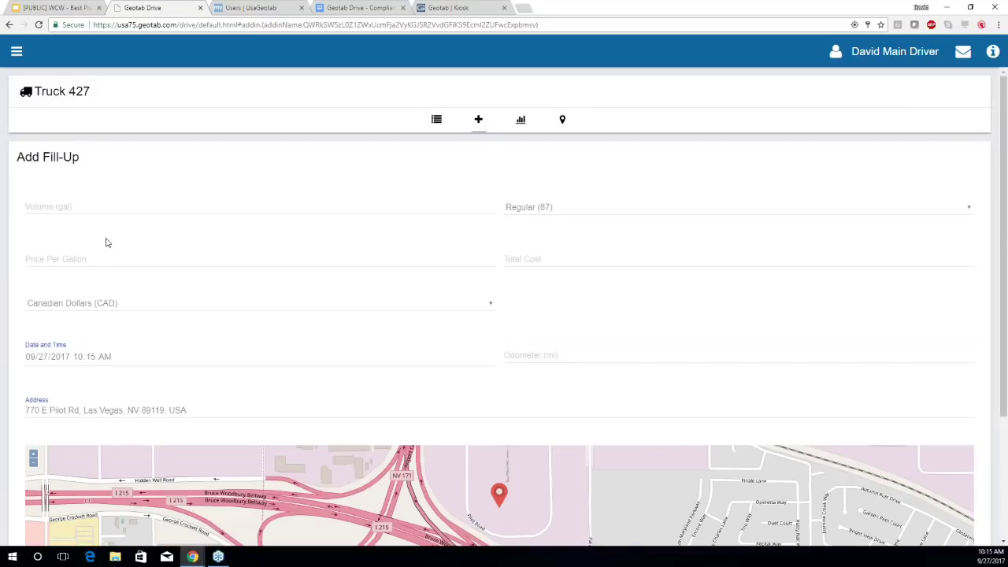
pyautogui.click(18, 55)
pyautogui.click(36, 85)
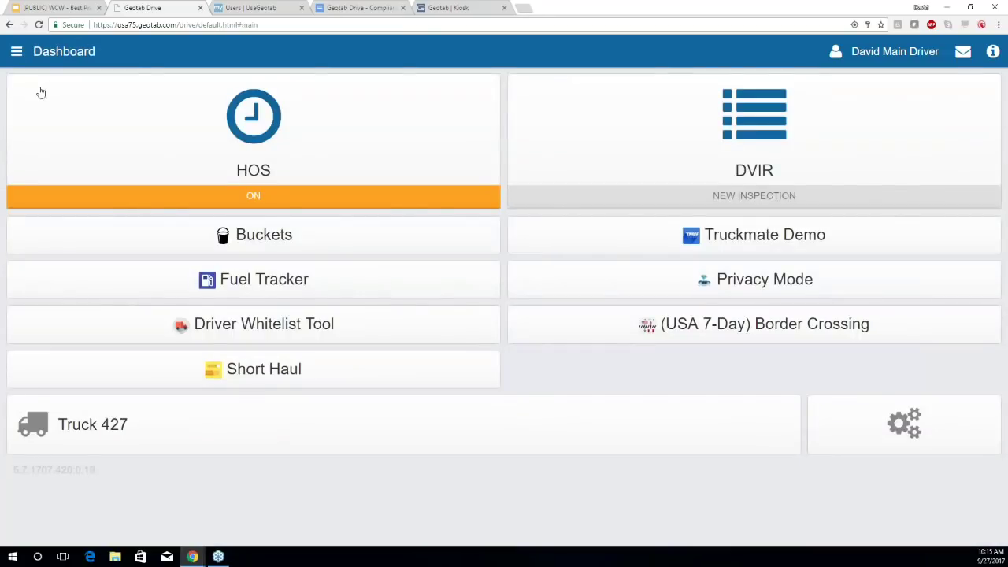
pyautogui.click(250, 9)
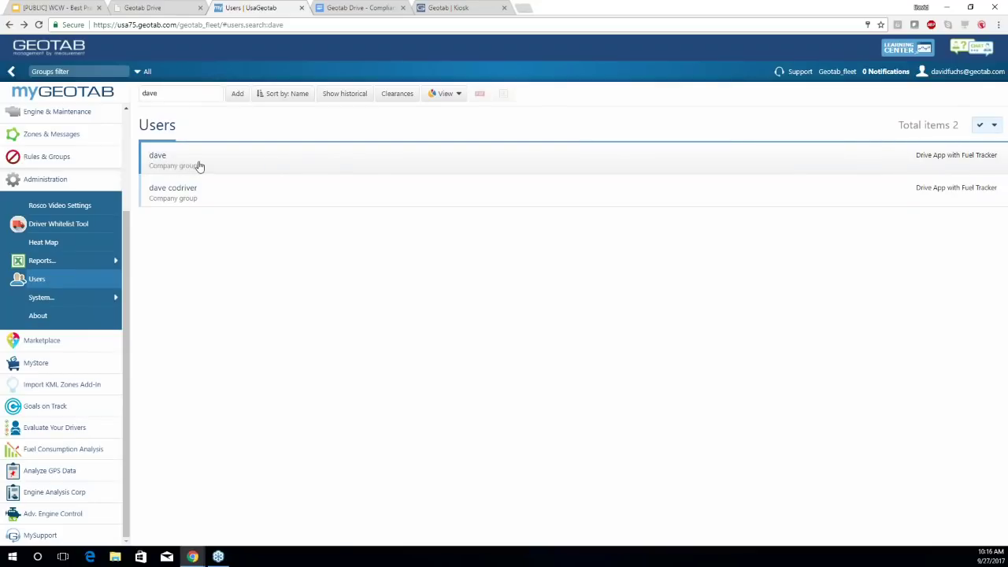
# Step: Edit the 'Drive App with Fuel Tracker' clearance and scroll through its allowed features
pyautogui.click(403, 101)
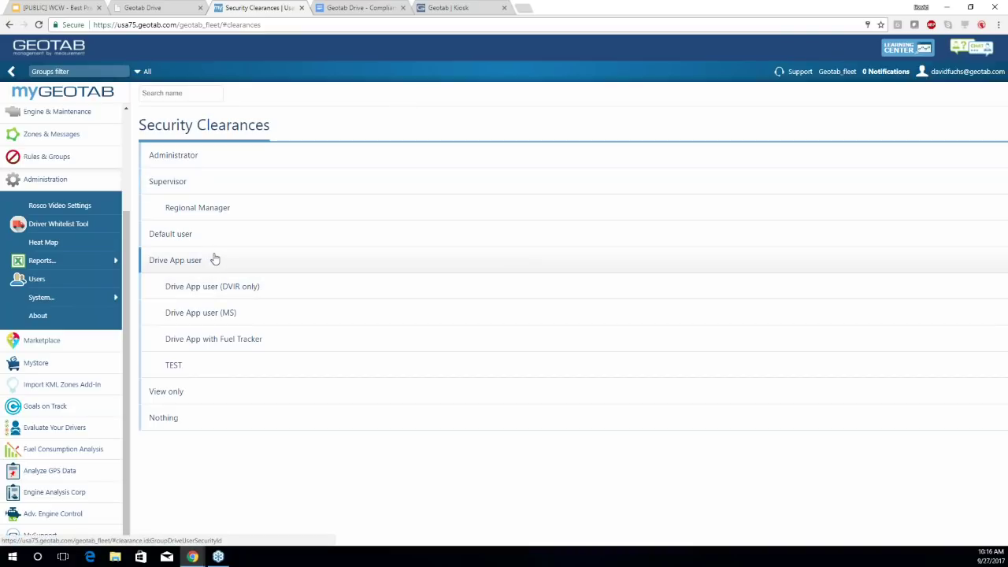
pyautogui.click(233, 347)
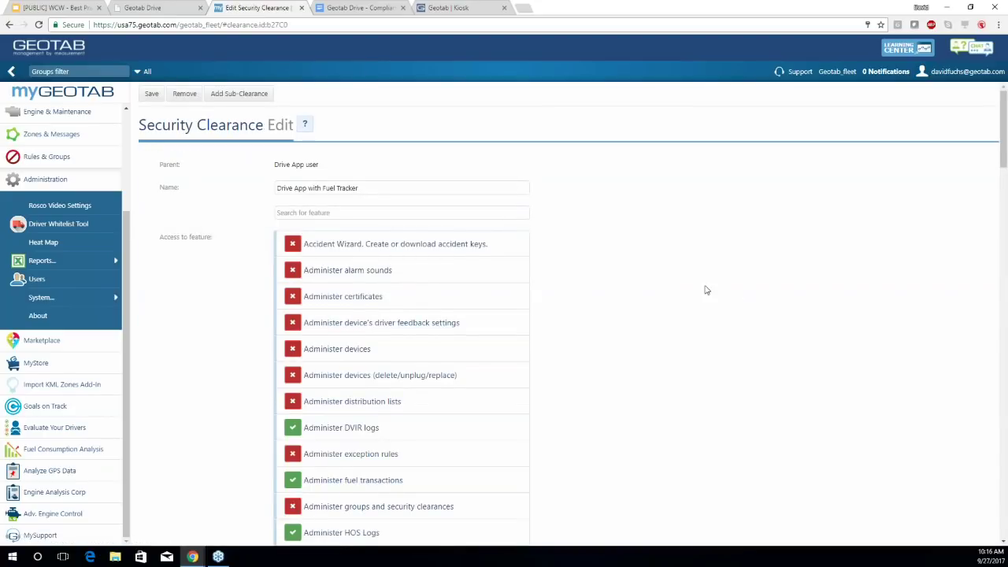
pyautogui.scroll(-2, 709, 290)
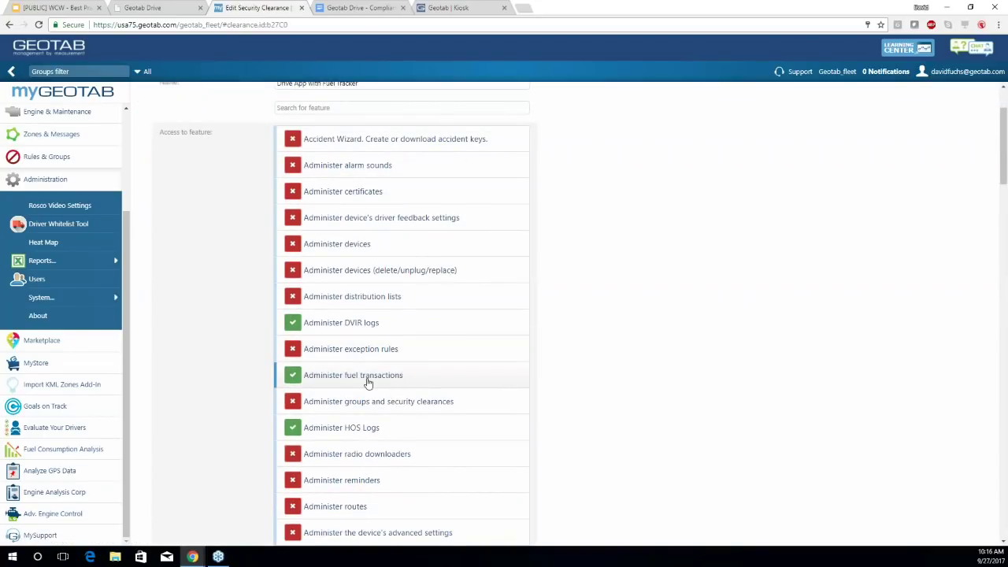
pyautogui.scroll(-20, 634, 281)
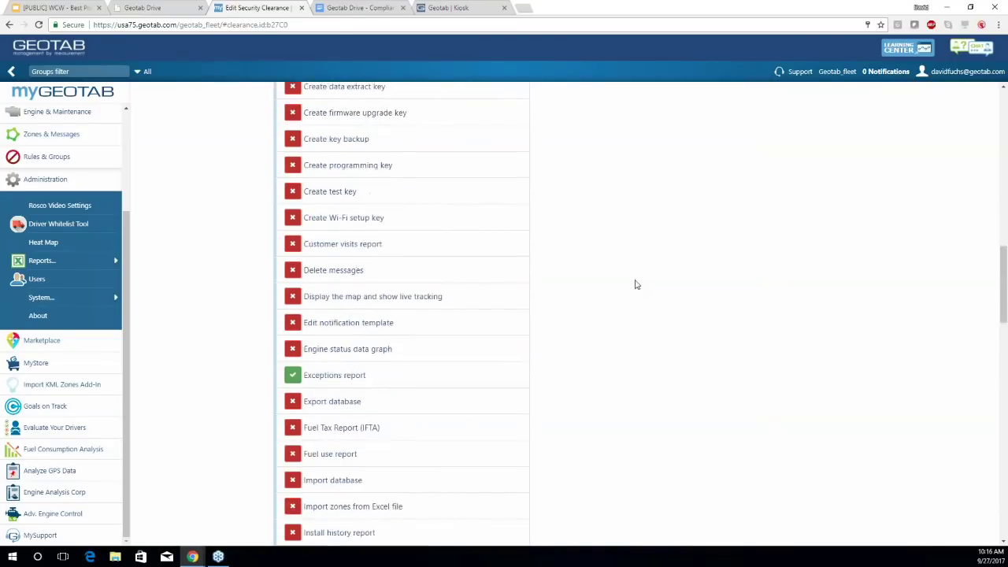
pyautogui.scroll(-4, 637, 272)
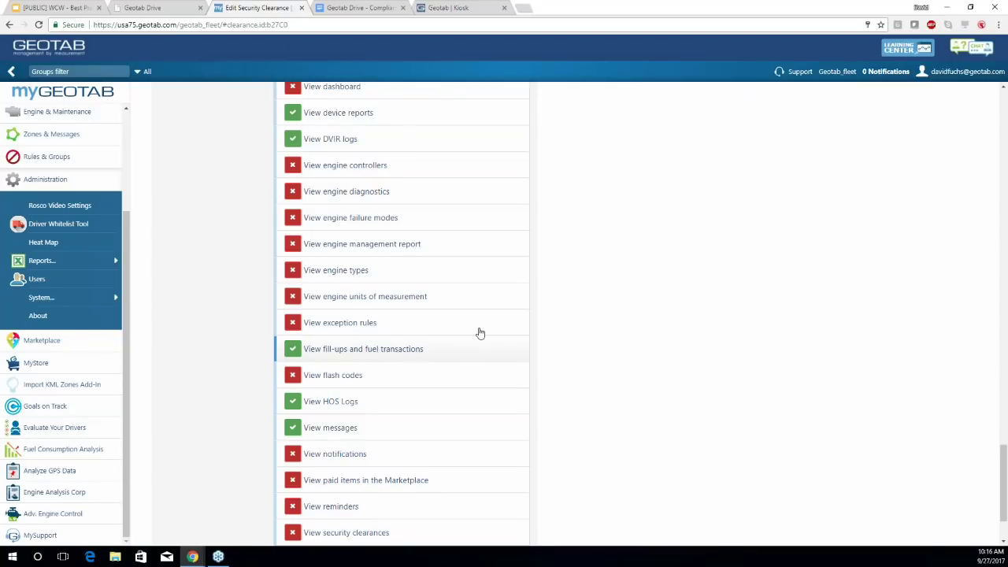
pyautogui.scroll(15, 578, 293)
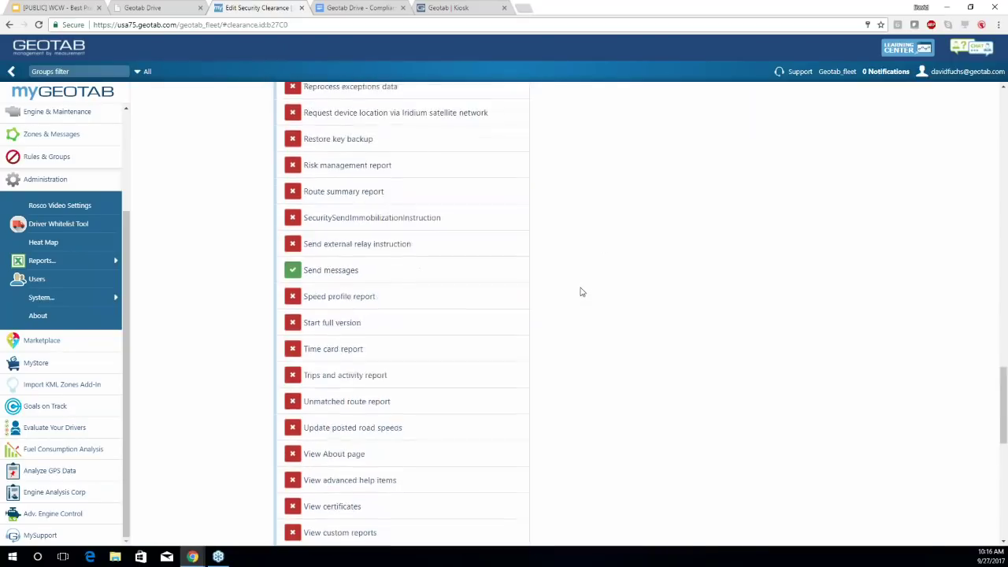